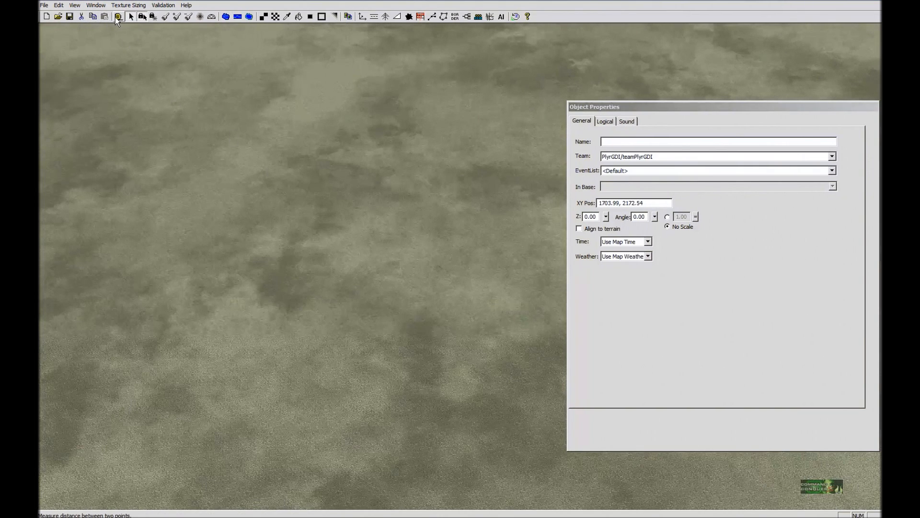
Measure a straight horizontal distance across the terrain with the Ruler, and turn on circular measurements.
click(116, 17)
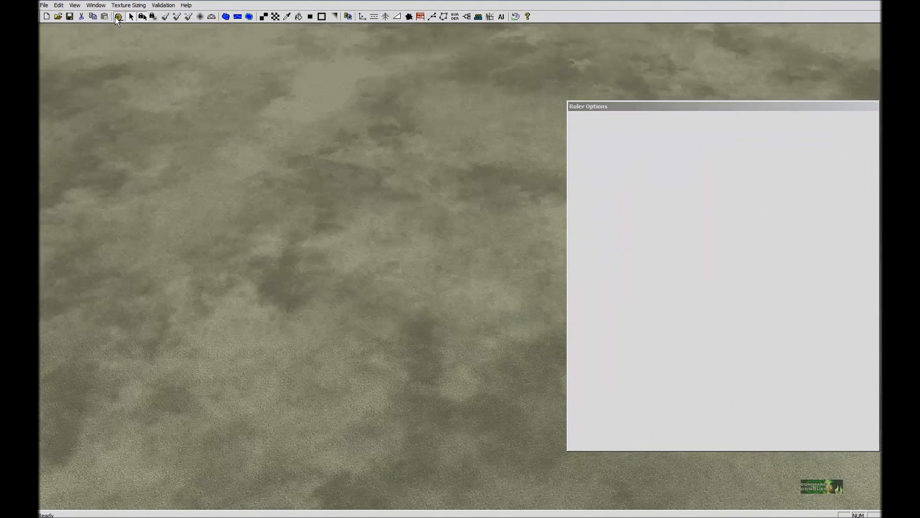
drag(158, 191, 472, 194)
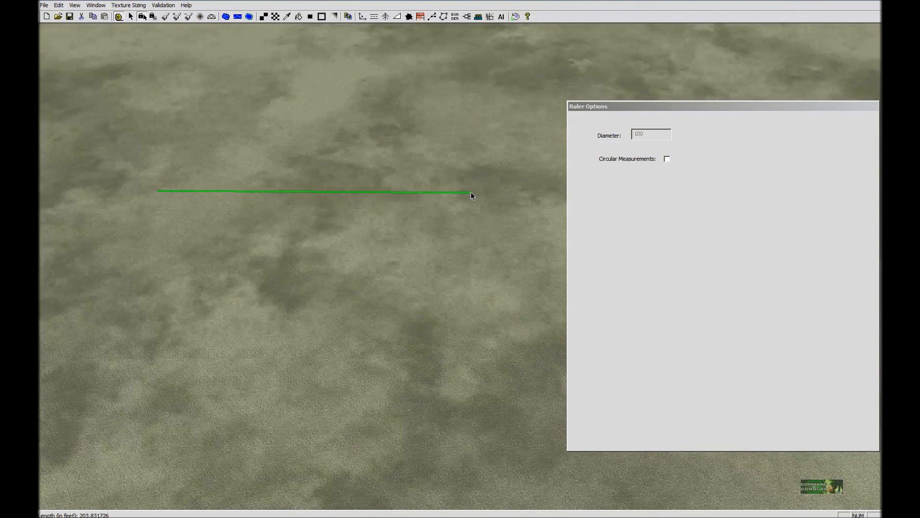
click(665, 159)
right_drag(272, 158, 330, 151)
scroll(375, 153, down, 2)
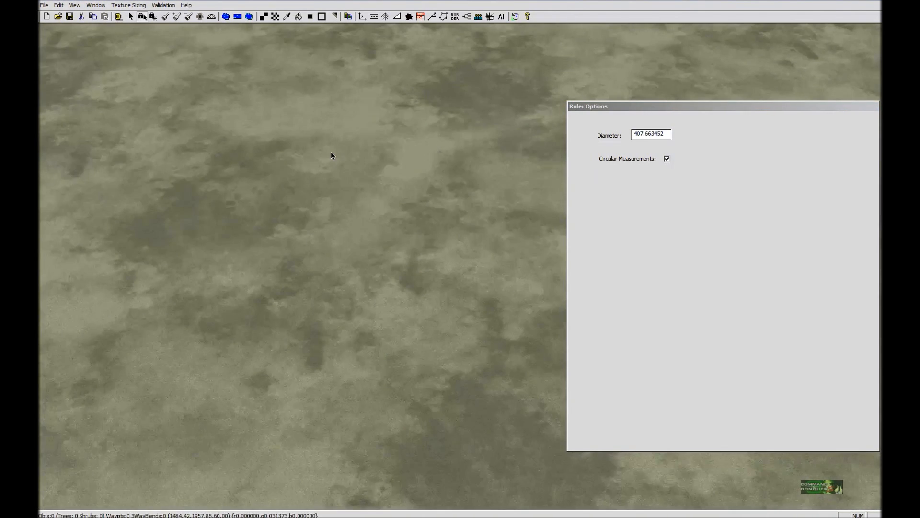
scroll(331, 152, down, 3)
Look over the options of the terrain material, blend material and Lake/Ocean tools.
click(130, 17)
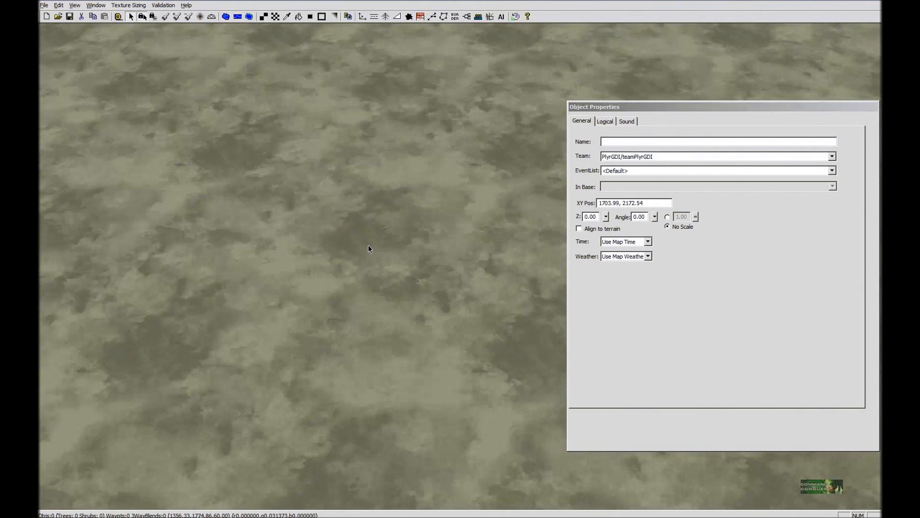
right_drag(368, 245, 422, 243)
drag(676, 106, 594, 105)
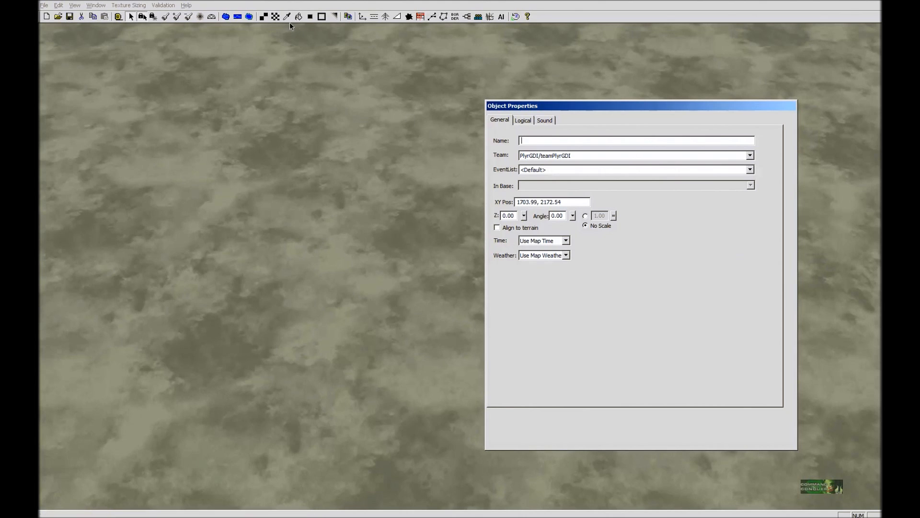
click(277, 16)
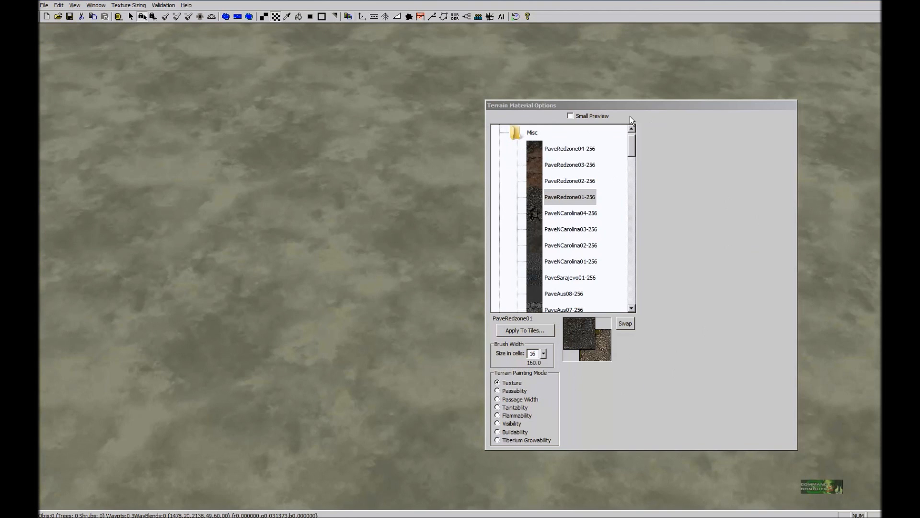
click(310, 16)
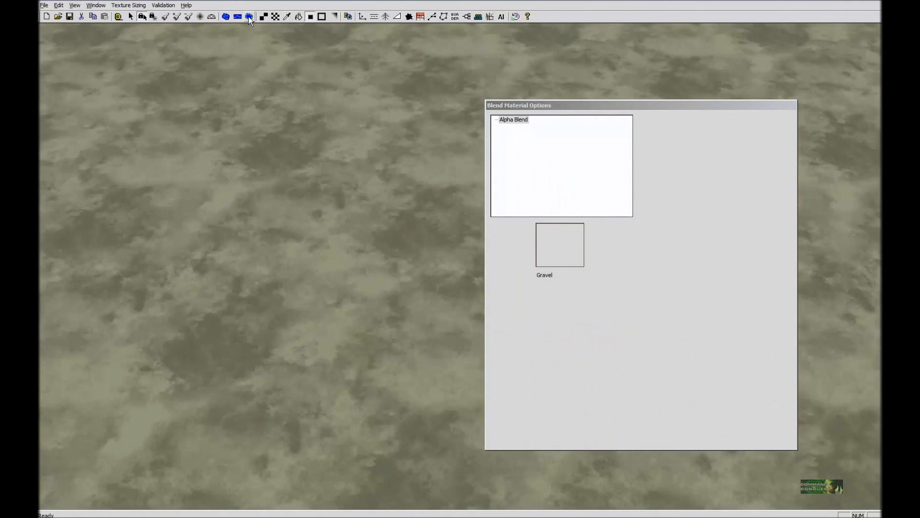
click(226, 16)
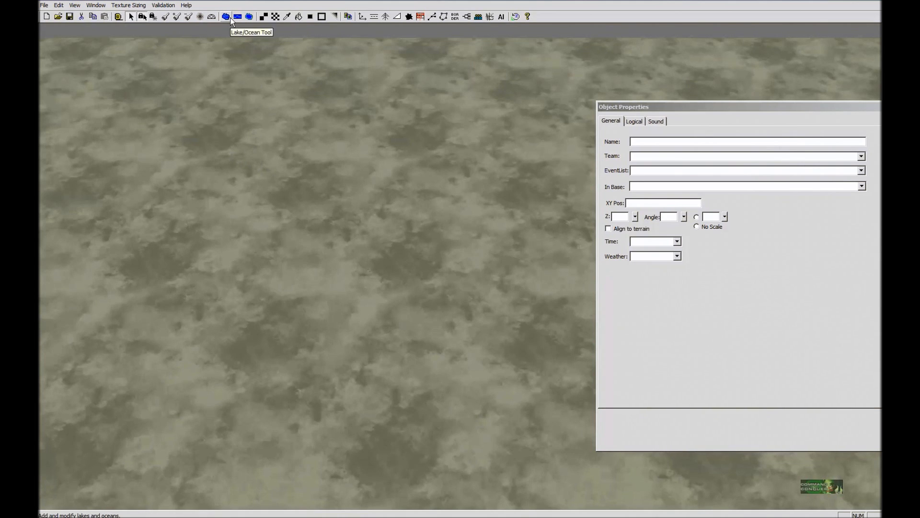
Paint a strip of the PaveRedzone01-256 texture across the terrain.
right_drag(235, 120, 274, 153)
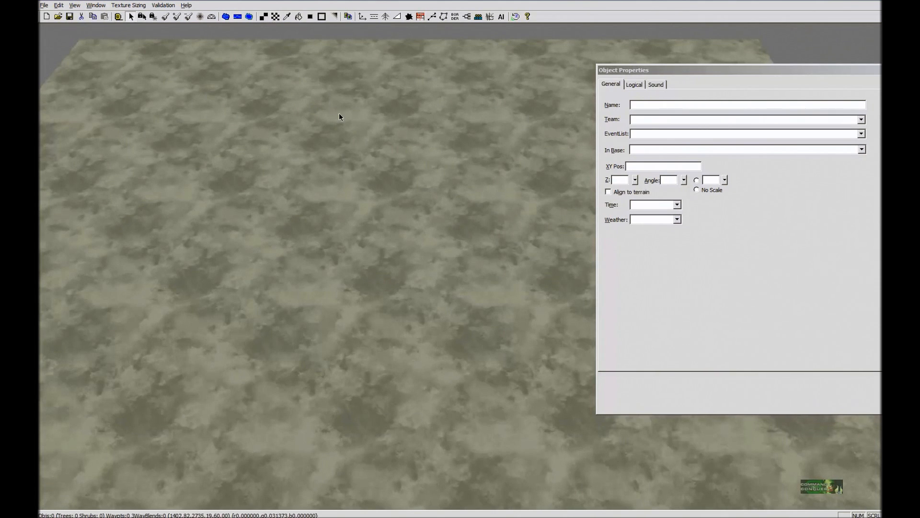
click(276, 17)
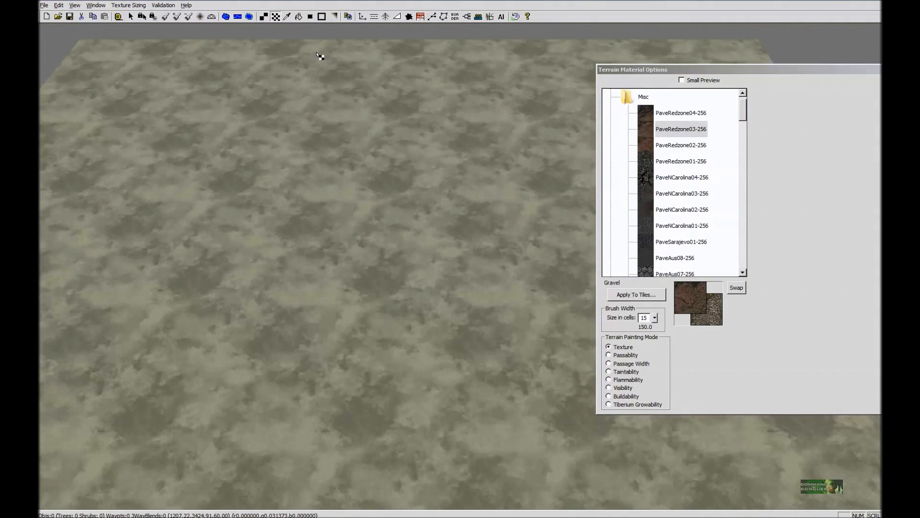
click(680, 159)
mouse_move(428, 156)
mouse_down()
mouse_move(370, 176)
mouse_move(561, 231)
mouse_move(276, 129)
mouse_up()
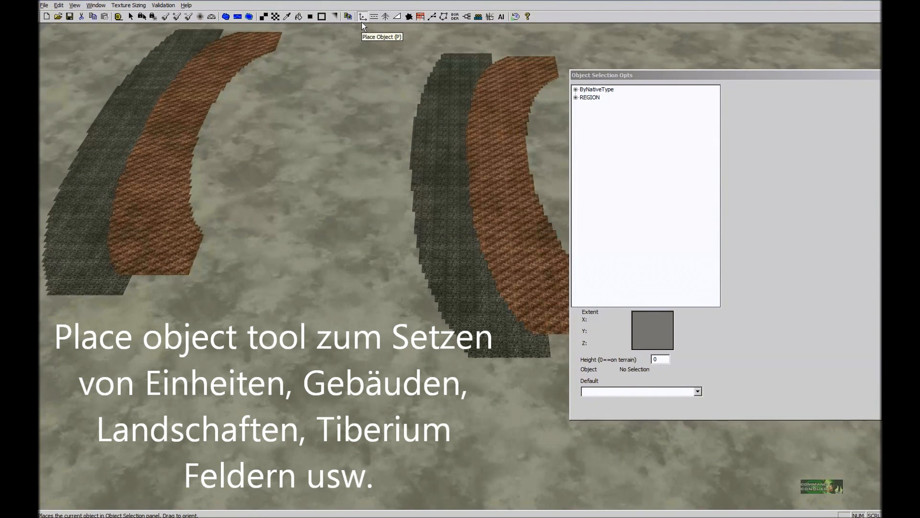
Select a rectangular area over the painted strips with the Terrain Copy Tool and place copies of it at two other spots.
click(363, 19)
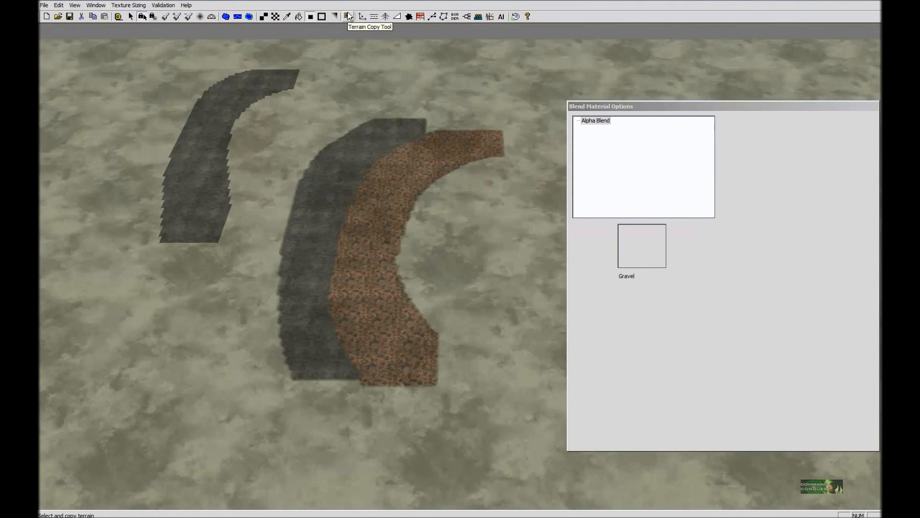
click(348, 15)
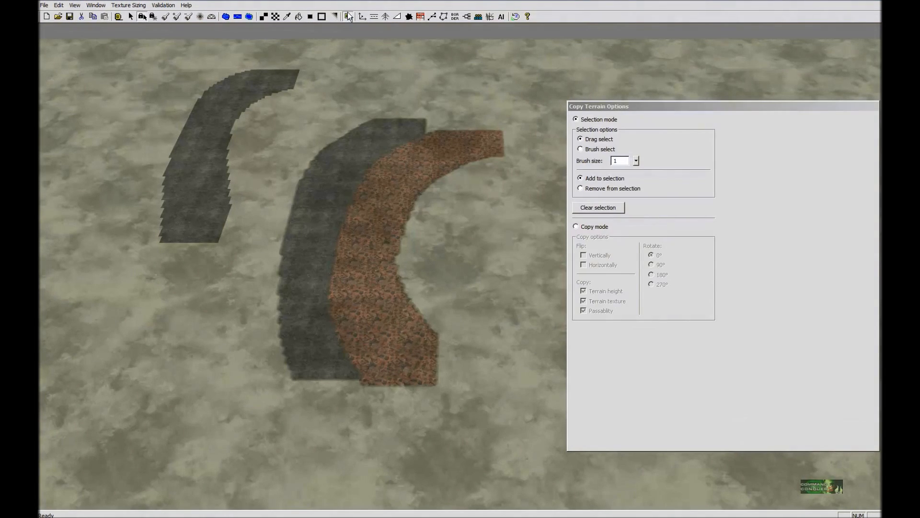
drag(302, 110, 493, 278)
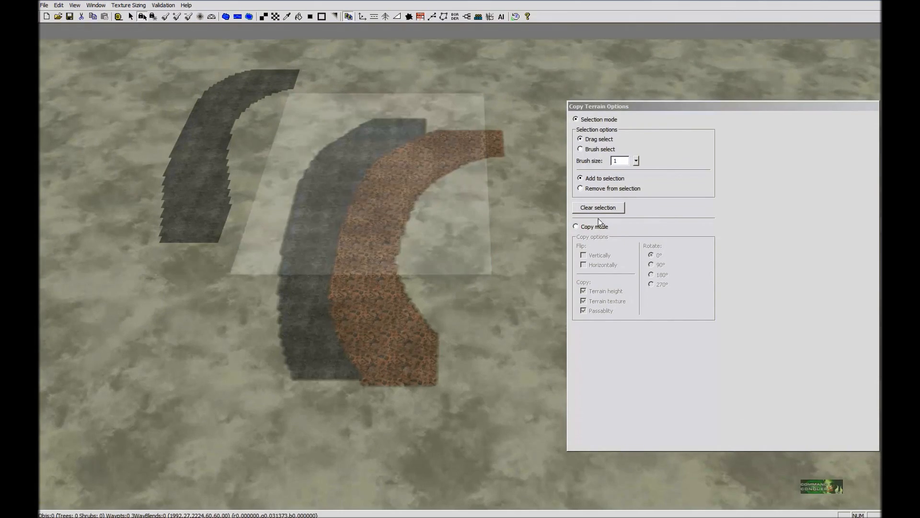
click(594, 226)
click(331, 433)
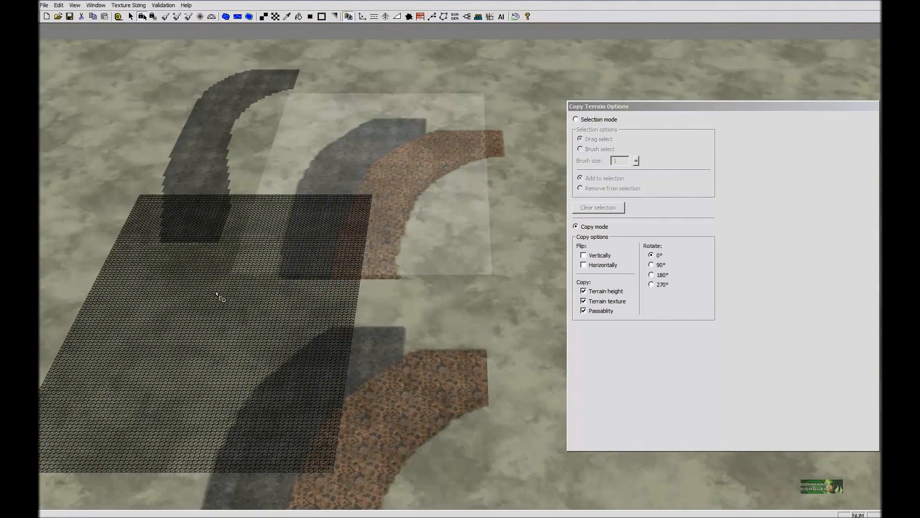
click(175, 150)
Choose DirtRoad10b as the road type for the Road tool.
click(374, 16)
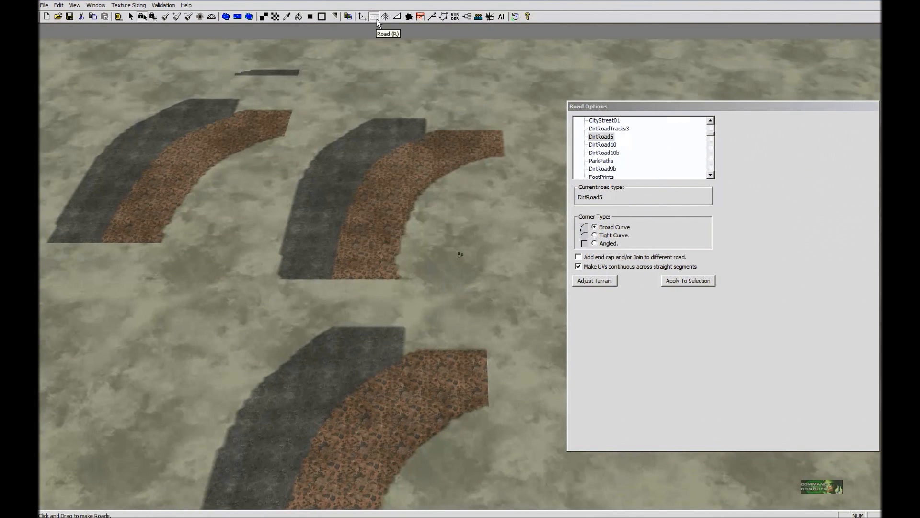
click(604, 152)
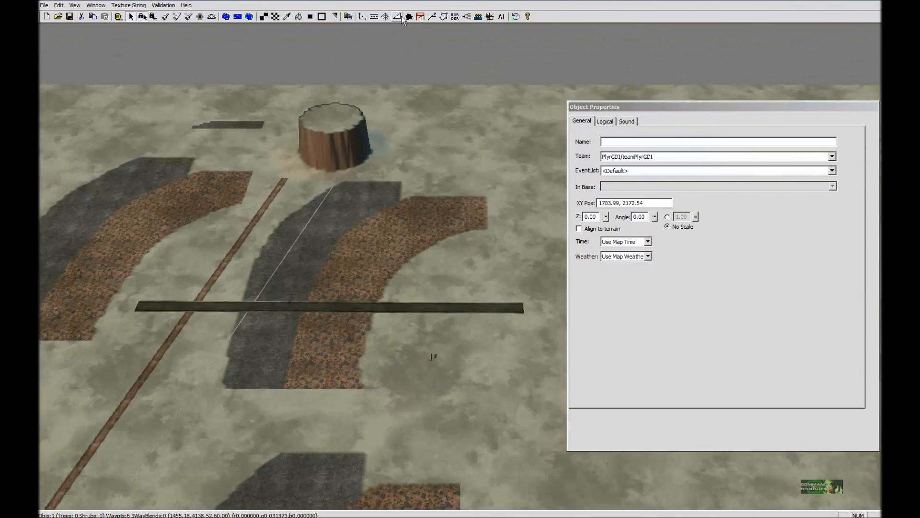
Place a ramp connecting the ground with the top of the round raised plateau.
click(398, 16)
drag(370, 125, 343, 124)
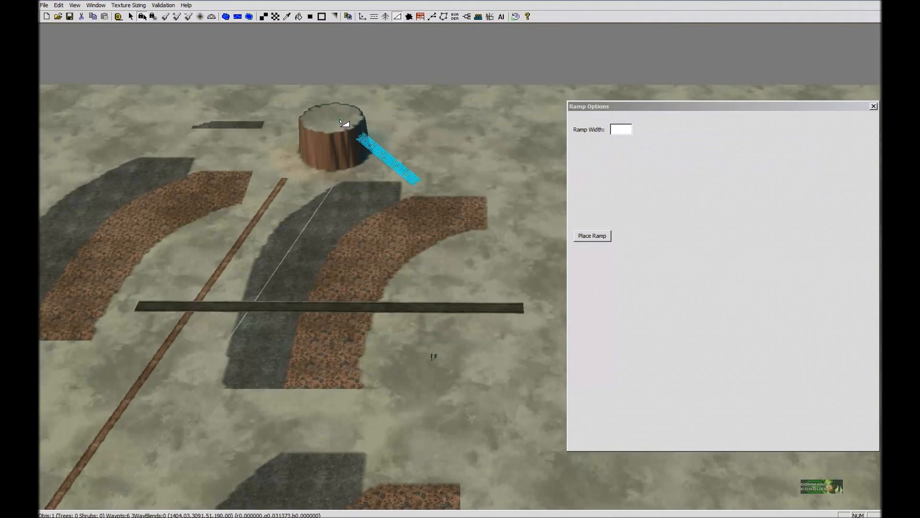
click(597, 239)
Look over the Waypoint, area and Border tools, and view the border outline around the map.
click(434, 17)
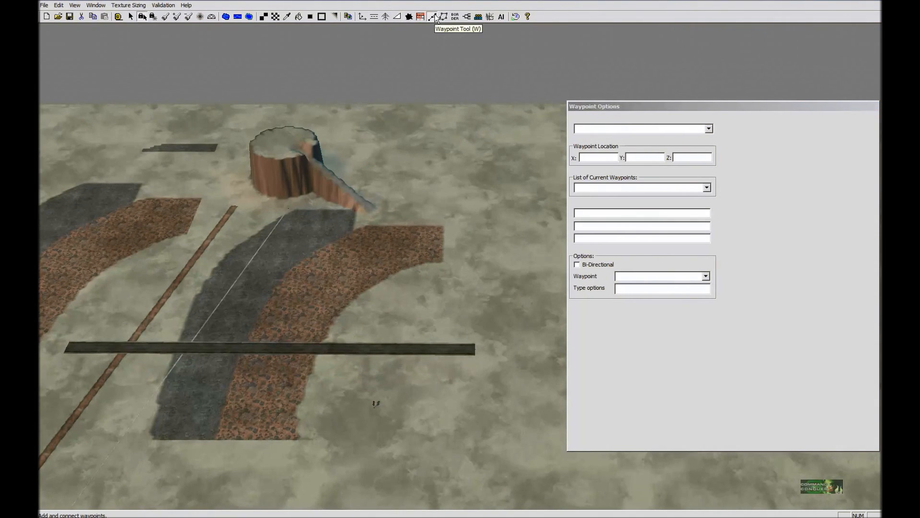
scroll(375, 214, down, 5)
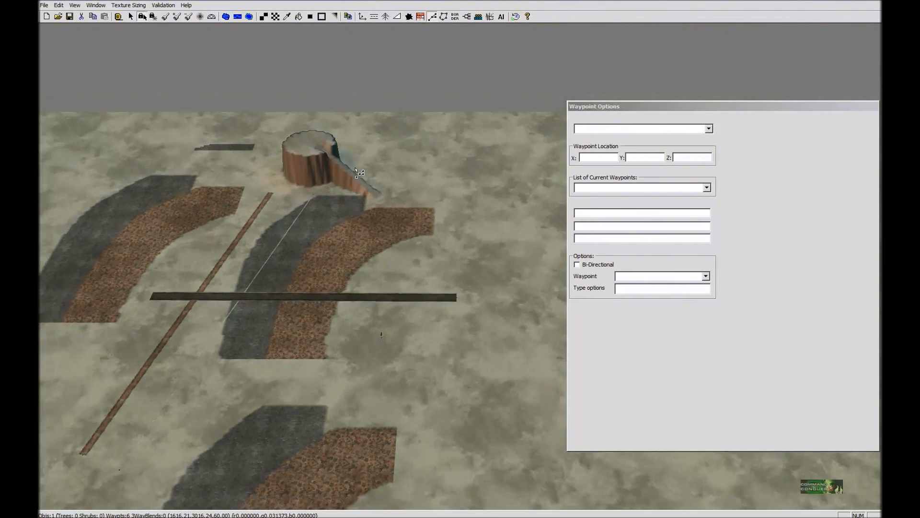
right_drag(370, 211, 150, 169)
scroll(120, 166, down, 2)
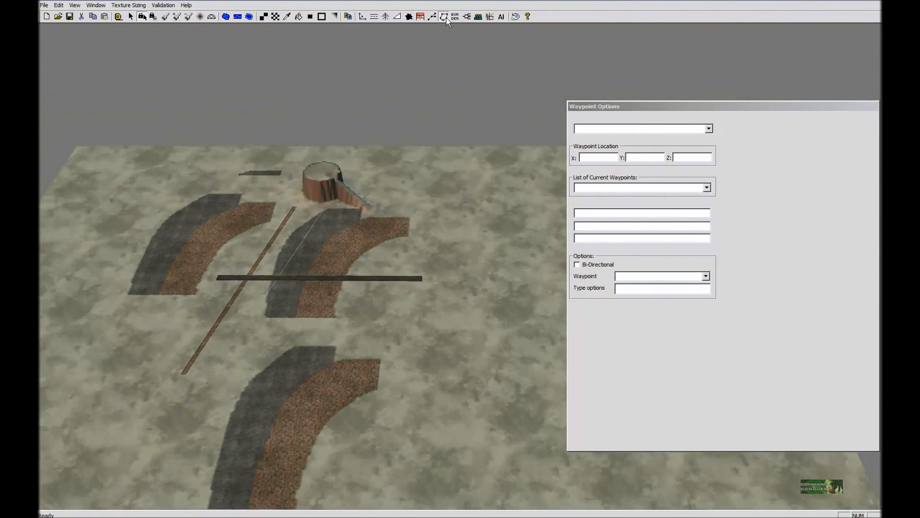
click(446, 18)
click(451, 16)
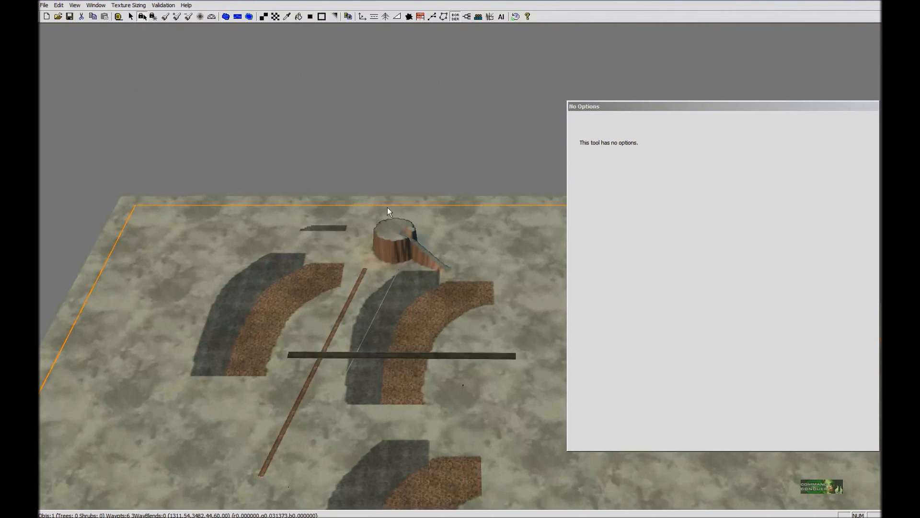
scroll(229, 273, down, 1)
click(44, 5)
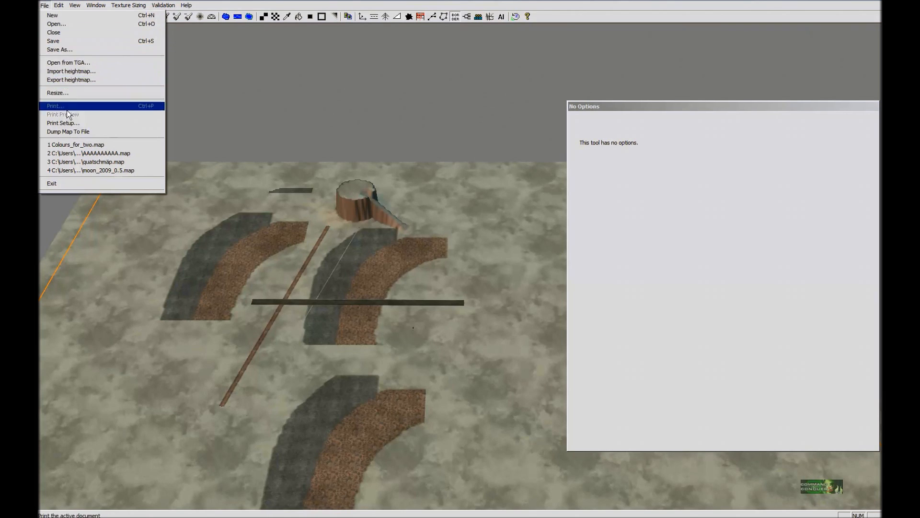
click(452, 302)
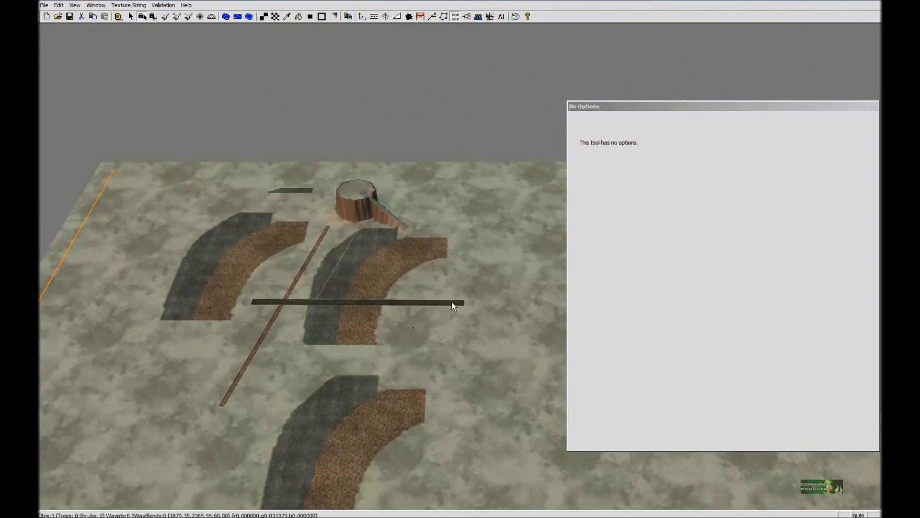
click(59, 5)
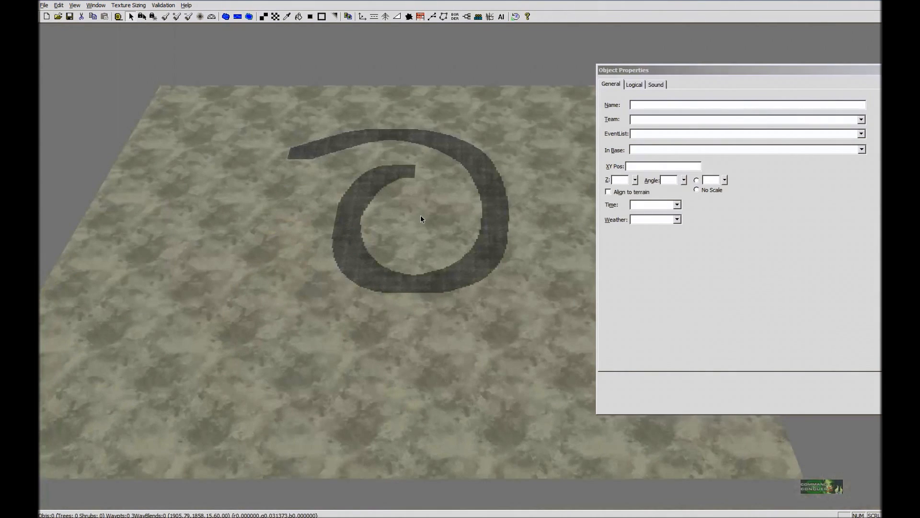
click(75, 6)
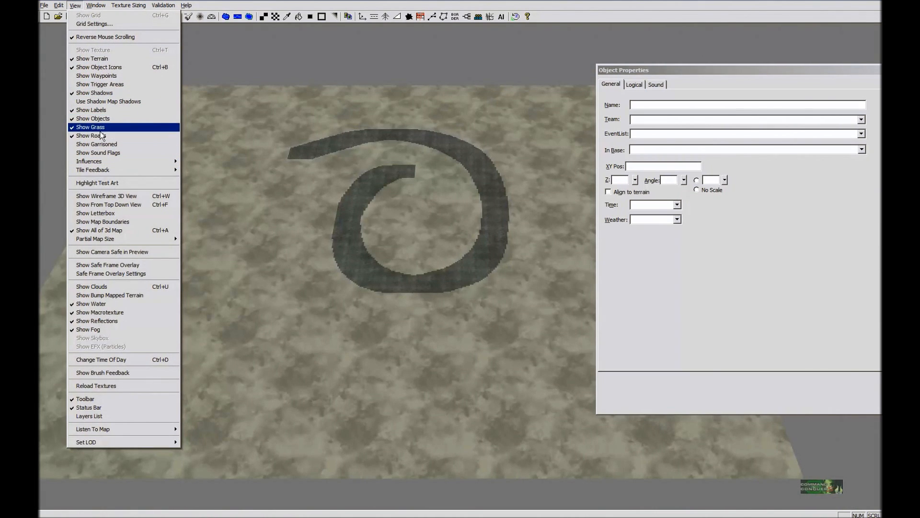
mouse_move(117, 162)
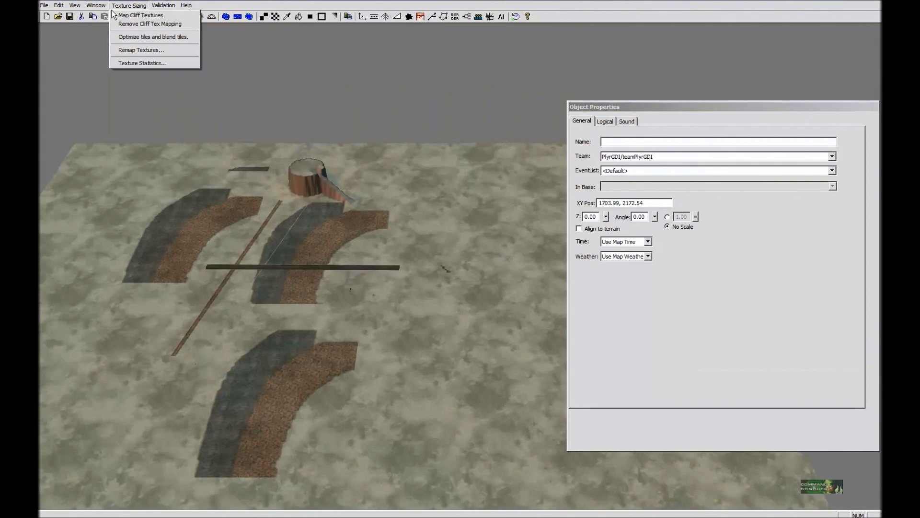
mouse_move(96, 9)
mouse_move(130, 8)
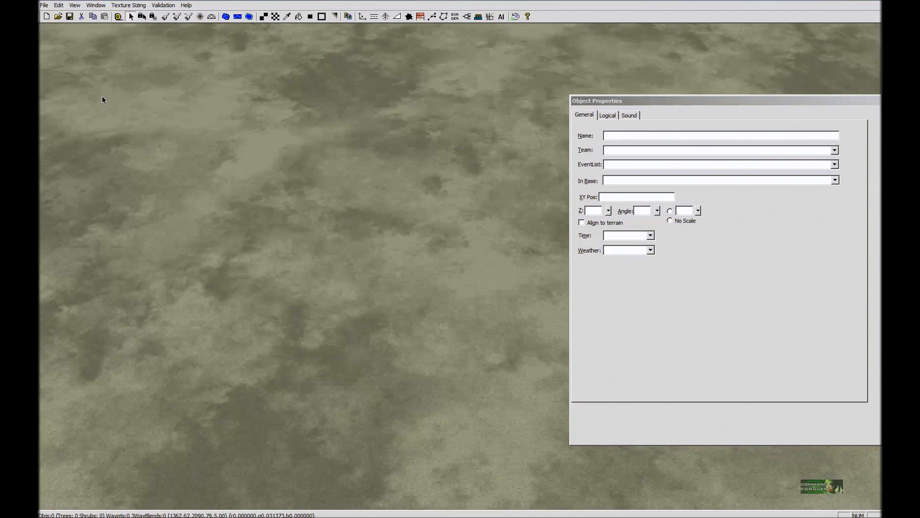
Create a new map with a horizontal and vertical size of 350, a border size of 10 and an initial height of 5 feet.
click(44, 4)
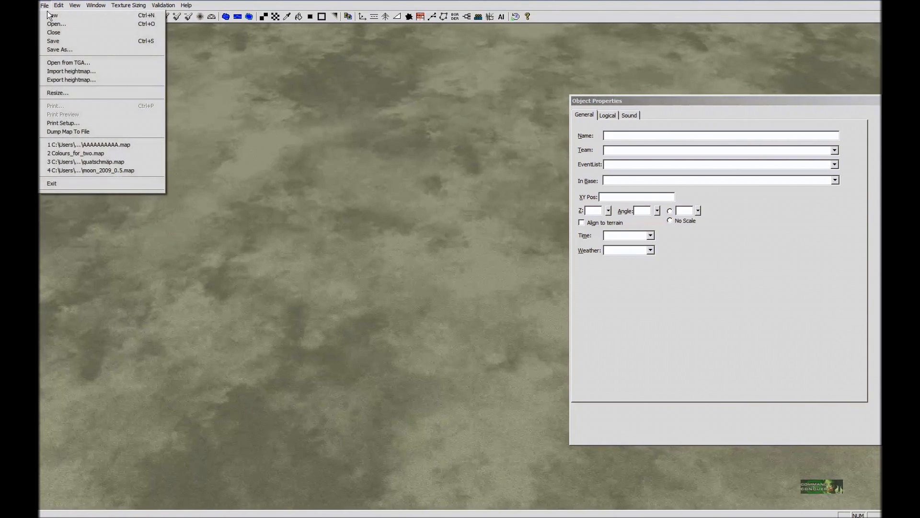
click(51, 15)
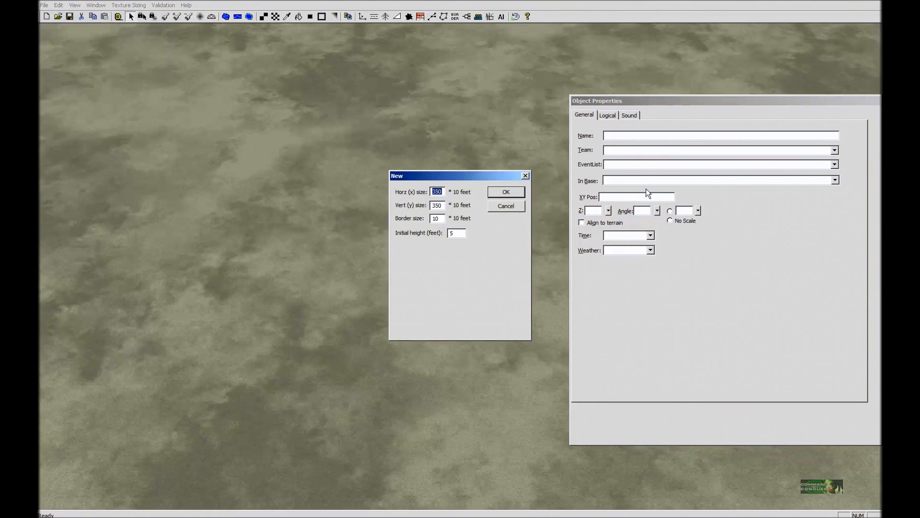
click(443, 206)
double_click(443, 206)
double_click(443, 219)
drag(463, 235, 442, 238)
click(459, 233)
drag(459, 233, 434, 238)
click(460, 233)
drag(460, 233, 442, 234)
click(505, 192)
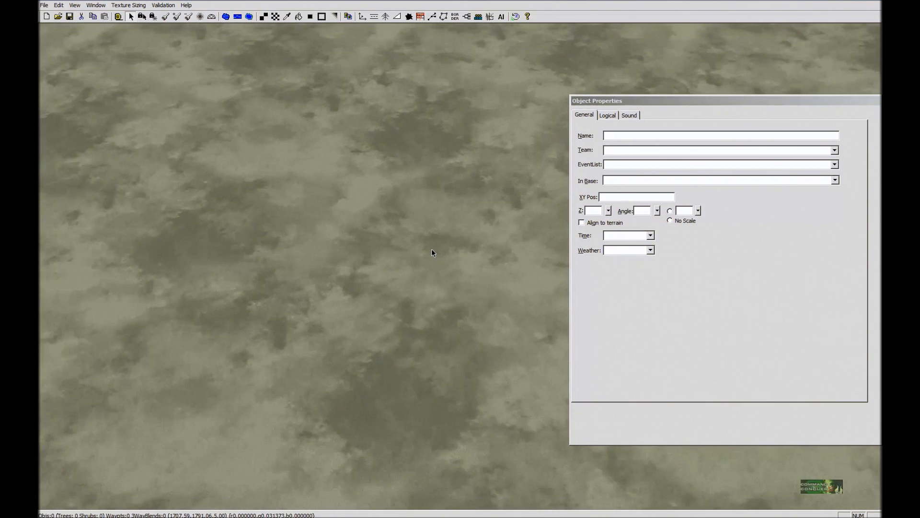
View the whole new map and activate the Border tool.
scroll(431, 249, down, 10)
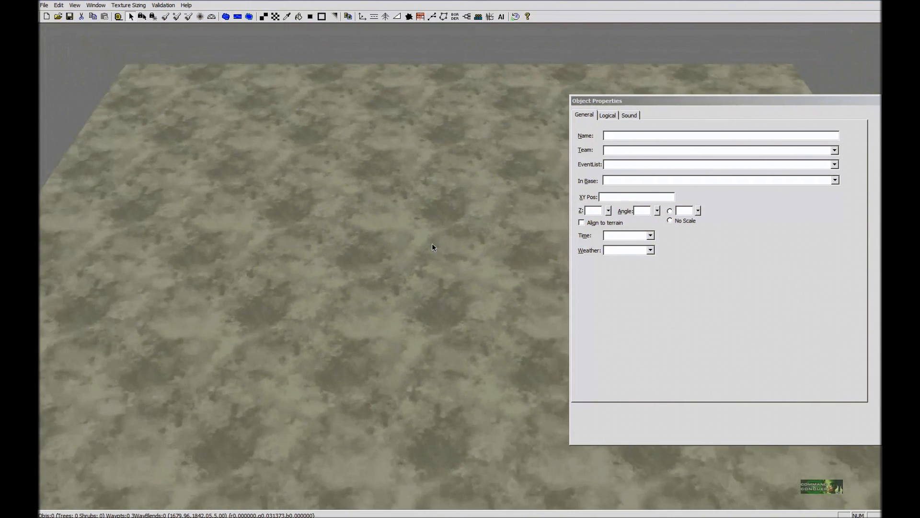
right_drag(432, 314, 417, 85)
right_drag(441, 260, 433, 190)
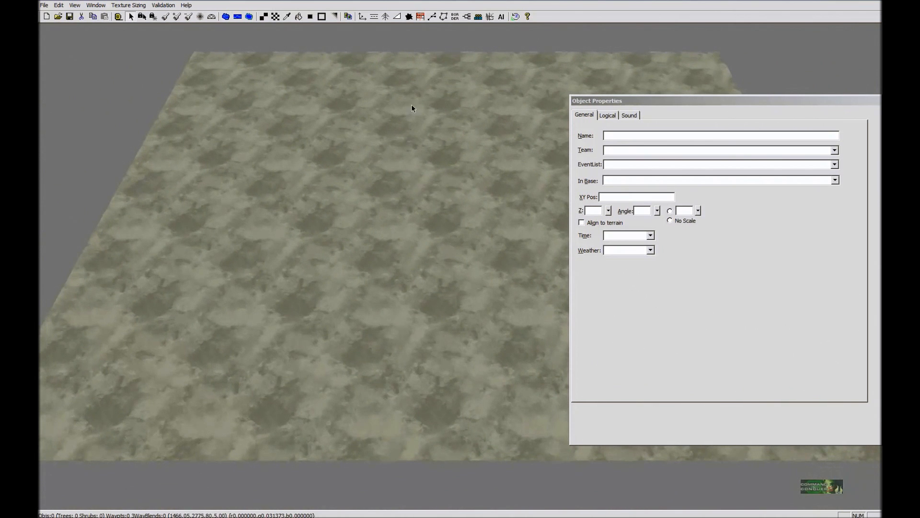
click(455, 18)
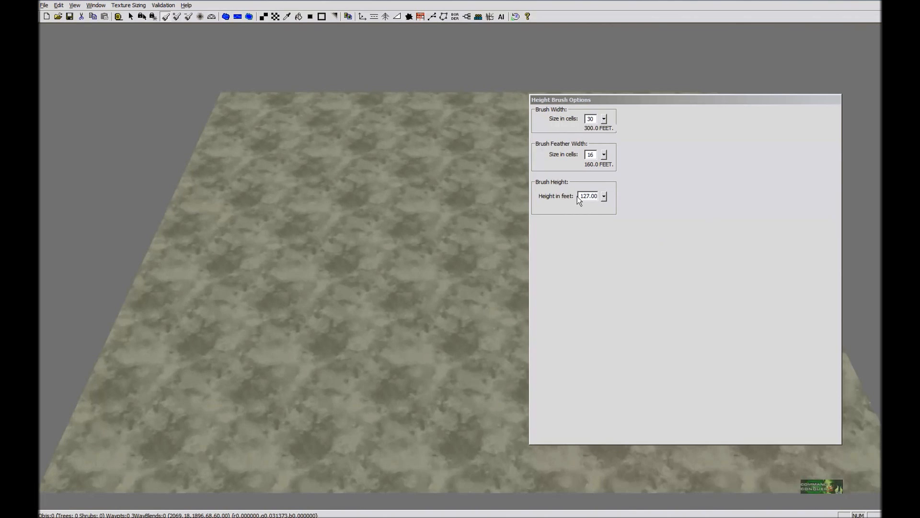
Set the height brush's height to 60 feet.
click(604, 197)
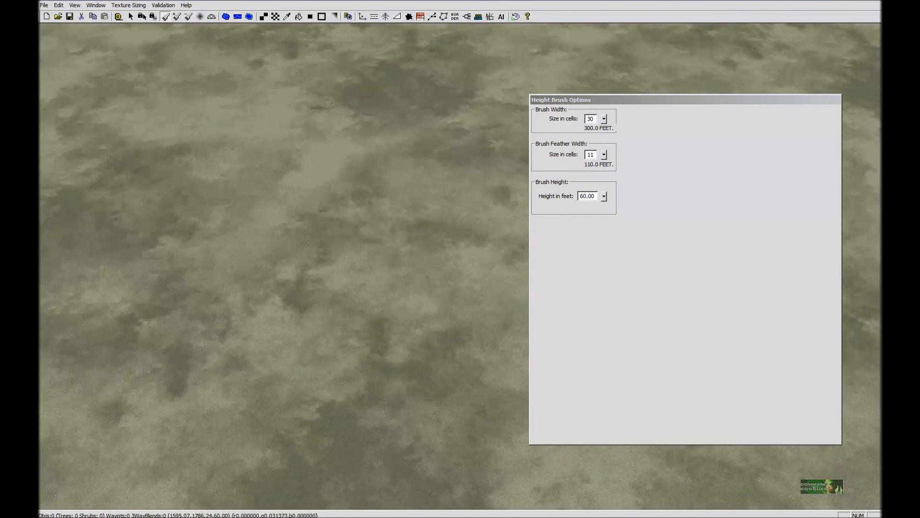
Lower a circular area of terrain to 23 feet with the height brush and raise an overlapping area behind it to 111 feet.
drag(605, 196, 605, 209)
click(263, 256)
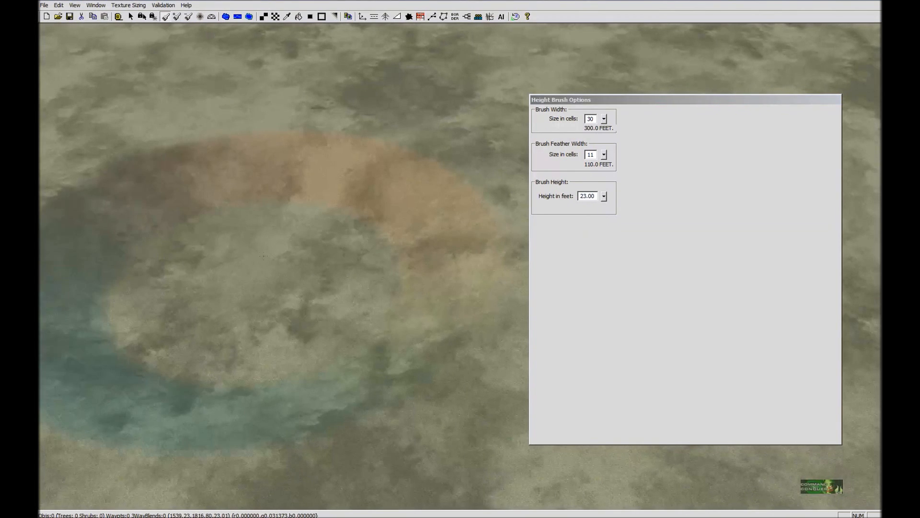
drag(604, 196, 602, 176)
click(366, 79)
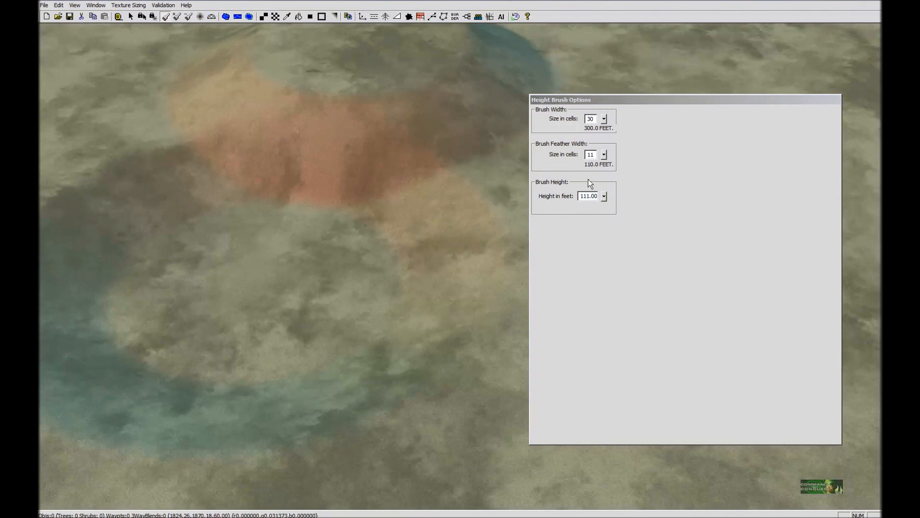
Raise a plateau over the lowered area with the height brush, first with a feather width of 0 cells and again with 16 cells.
click(603, 155)
drag(608, 180, 609, 184)
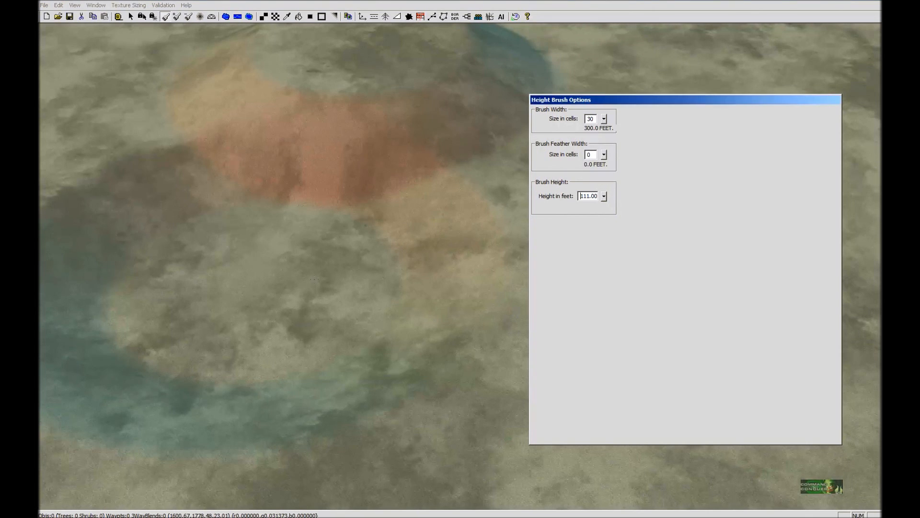
click(252, 293)
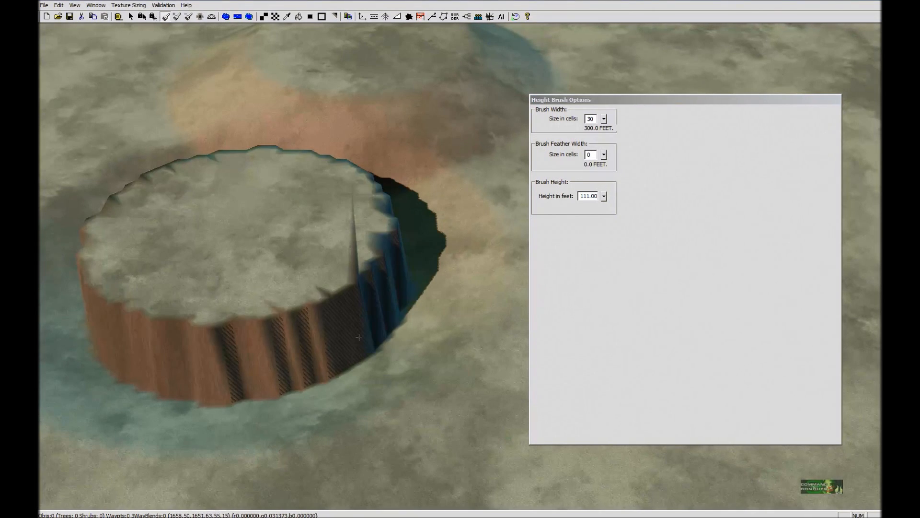
drag(604, 154, 605, 123)
click(264, 238)
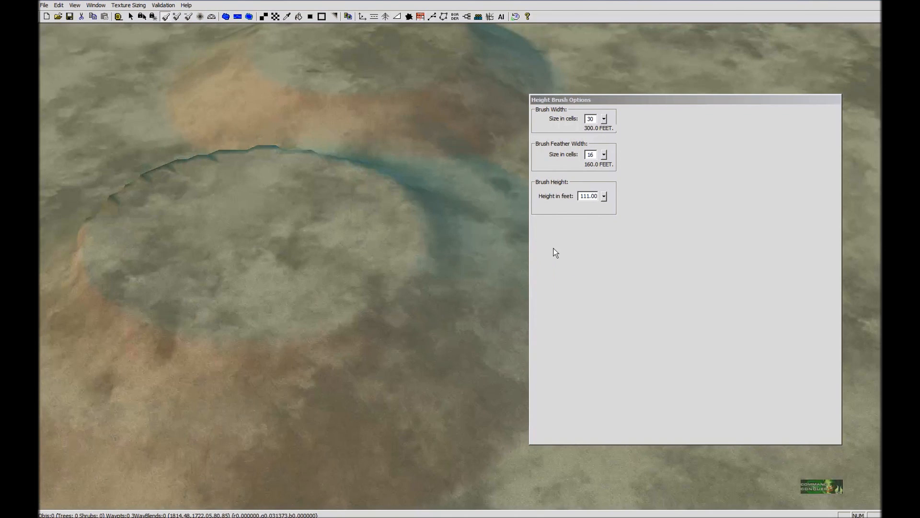
Set the raising terrain brush's amount to 21 feet and build up a small hill on flat ground beside the plateaus.
scroll(353, 181, down, 3)
scroll(353, 182, down, 3)
click(176, 16)
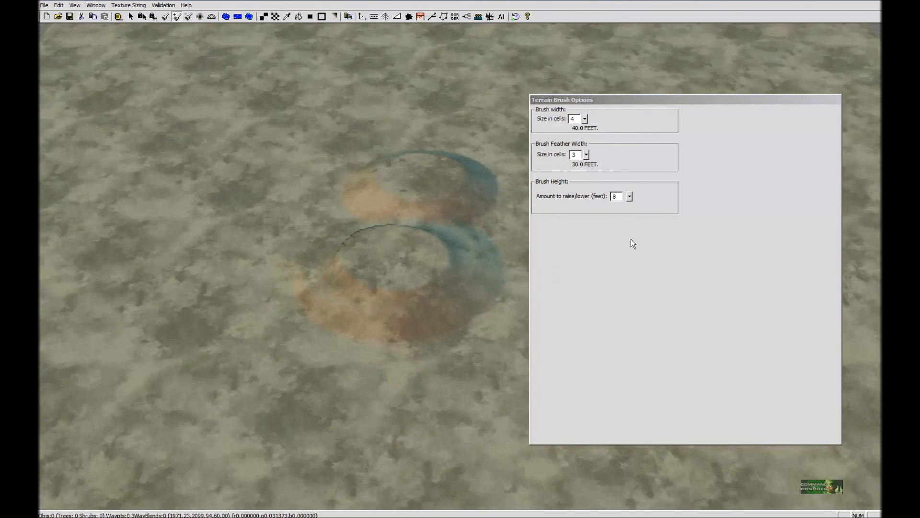
click(629, 196)
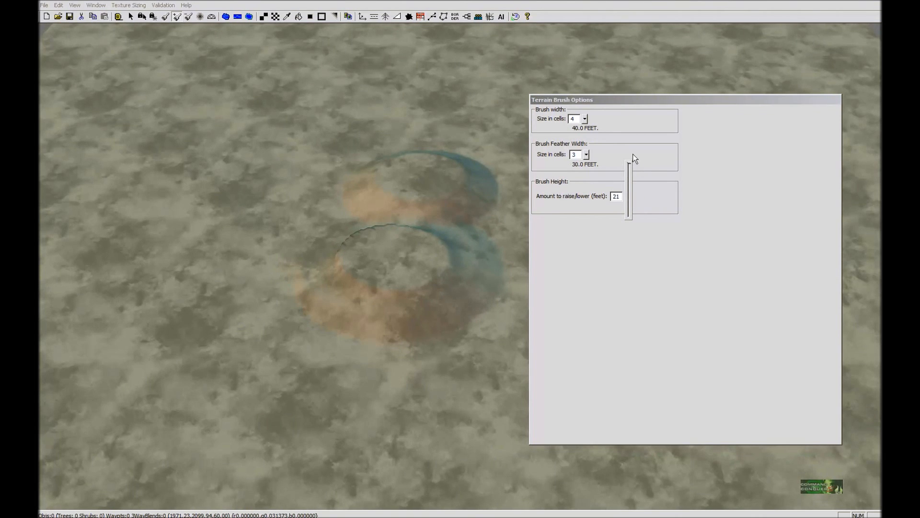
click(633, 156)
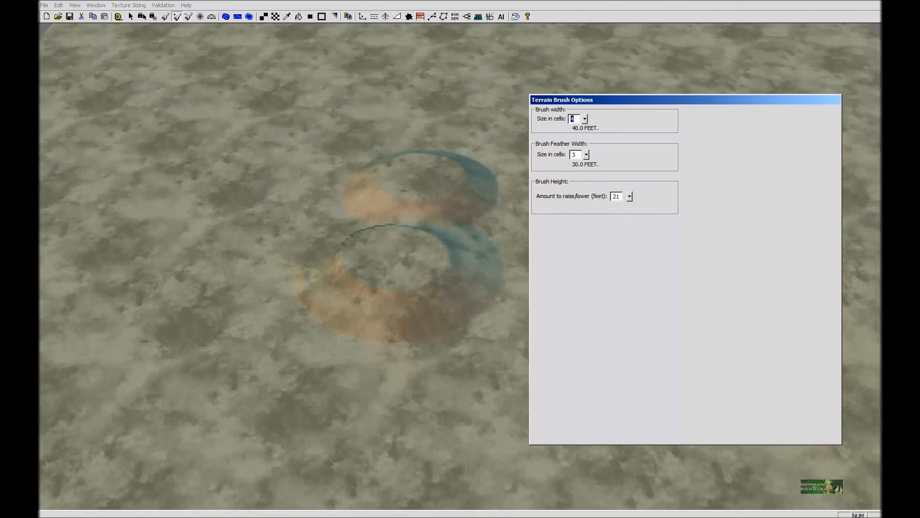
click(216, 182)
drag(217, 182, 216, 182)
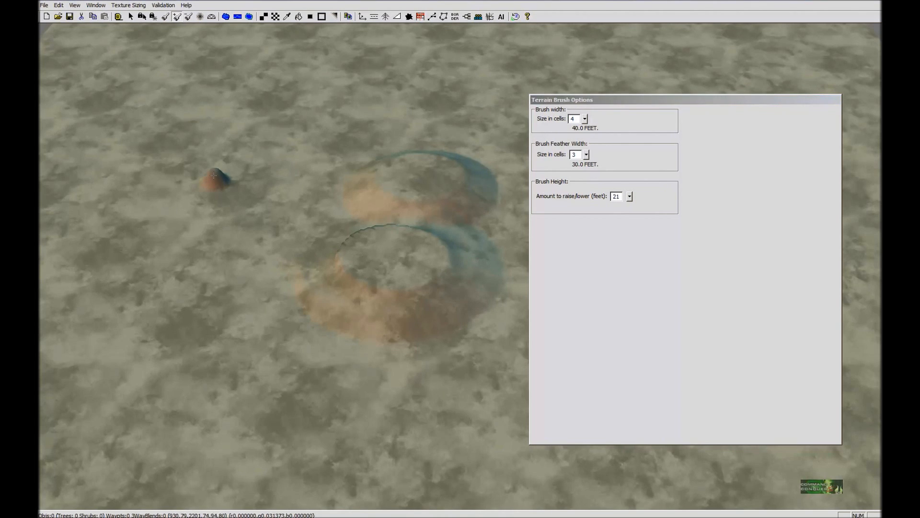
Set the terrain brush's width to 47 cells and raise a wide mound behind the existing ones.
click(585, 119)
click(586, 91)
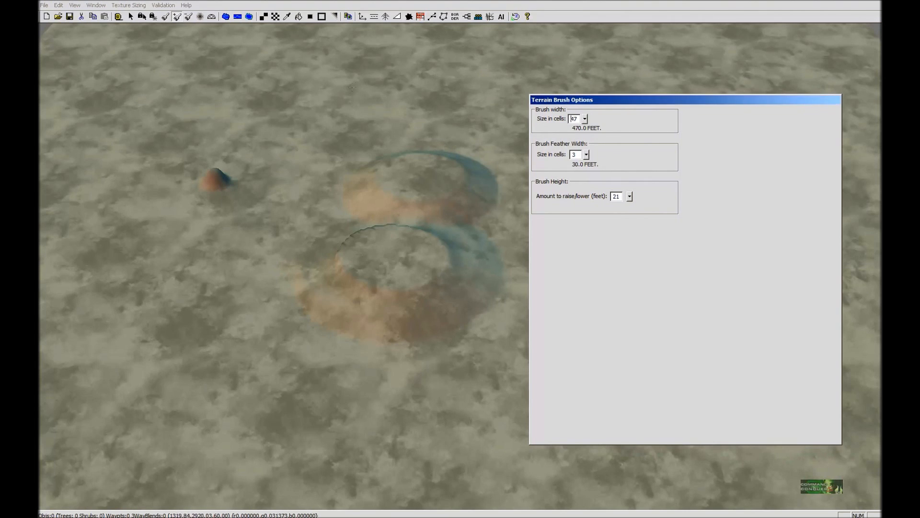
click(349, 94)
Set the terrain brush's feather width to 16 cells and repeatedly raise a wide, gently sloped mound in front of the small hill.
drag(629, 199, 628, 188)
drag(588, 155, 586, 118)
click(170, 277)
click(170, 277)
click(170, 276)
click(170, 277)
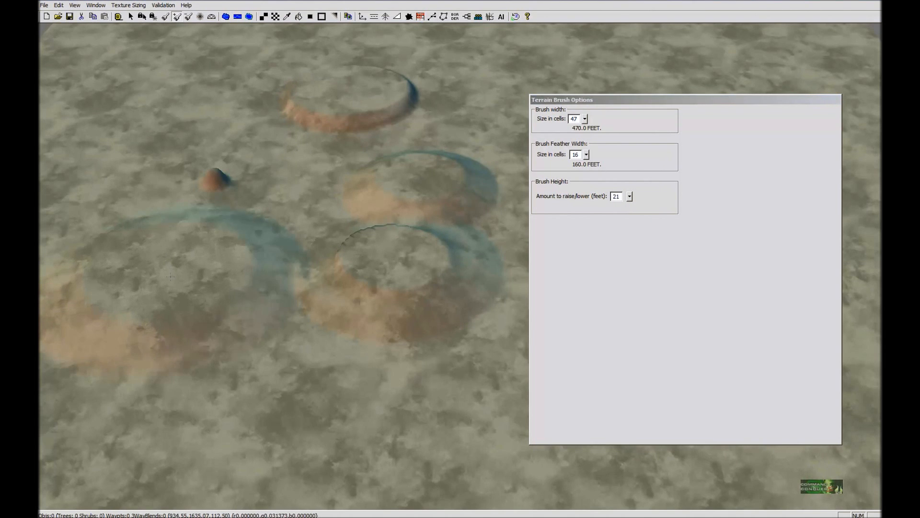
click(170, 277)
Dig a wide, softly sloped pit in the flat ground beside the mounds with the lowering terrain brush.
right_drag(170, 277, 192, 321)
mouse_move(461, 216)
right_down()
mouse_move(477, 225)
mouse_move(330, 256)
mouse_move(135, 229)
mouse_move(145, 48)
right_up()
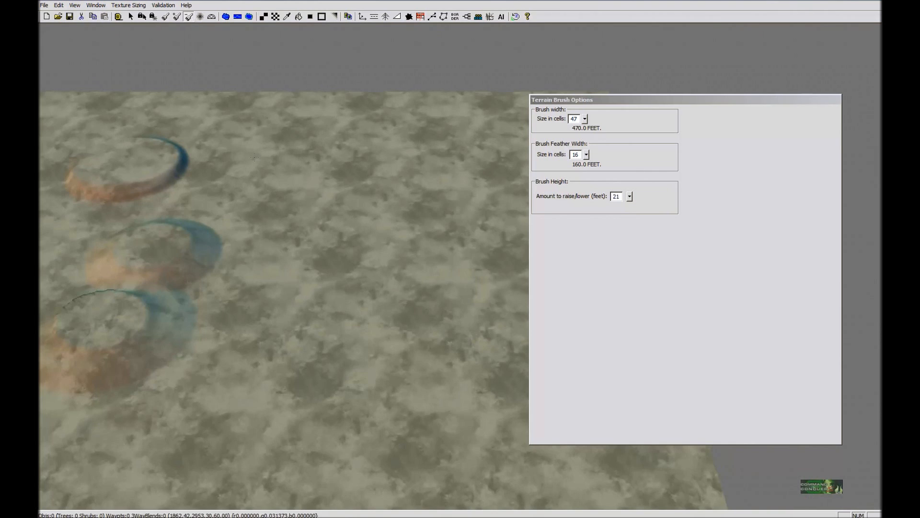
click(189, 17)
click(343, 288)
click(343, 287)
click(343, 287)
click(343, 288)
click(343, 288)
Change the lowering brush's feather width and dig a second pit behind the first one.
drag(587, 155, 579, 200)
click(346, 140)
click(346, 141)
click(345, 141)
click(345, 141)
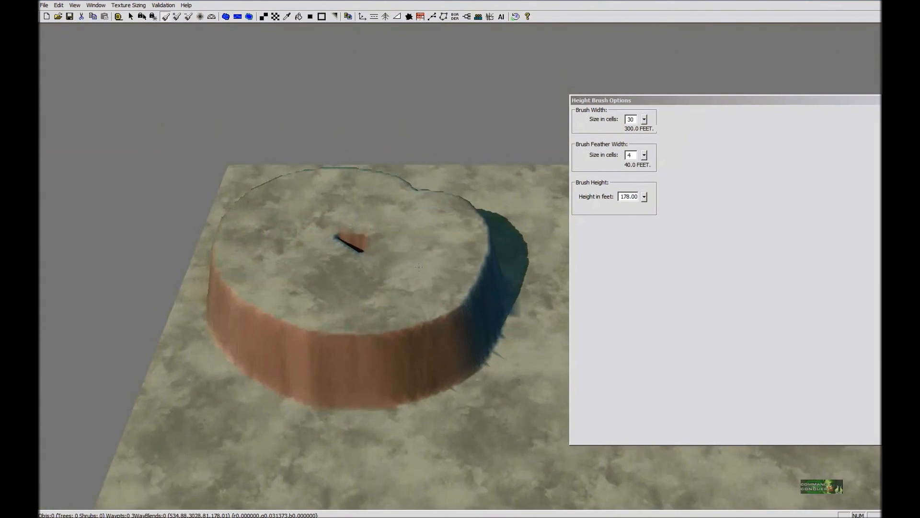
Fill the gap in the plateau's top at 178 feet with the height brush and smooth the cliff edges with the feather brush.
click(419, 267)
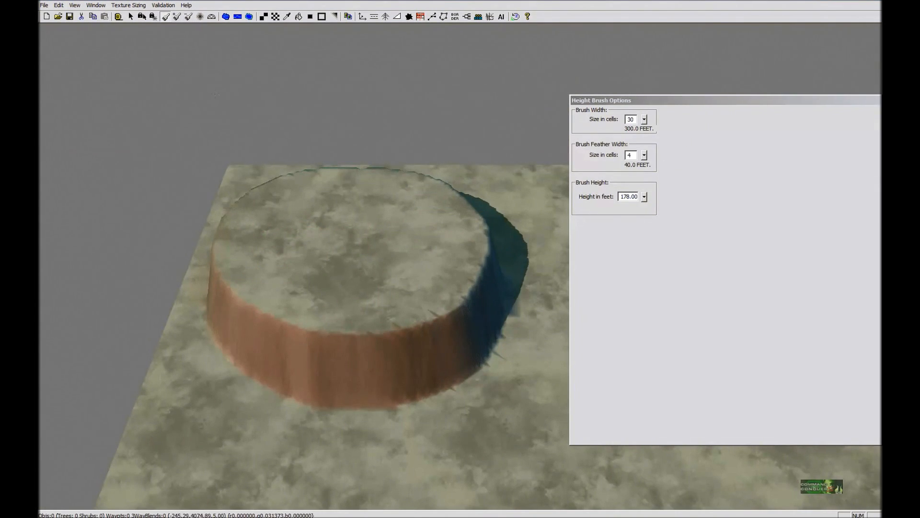
click(199, 16)
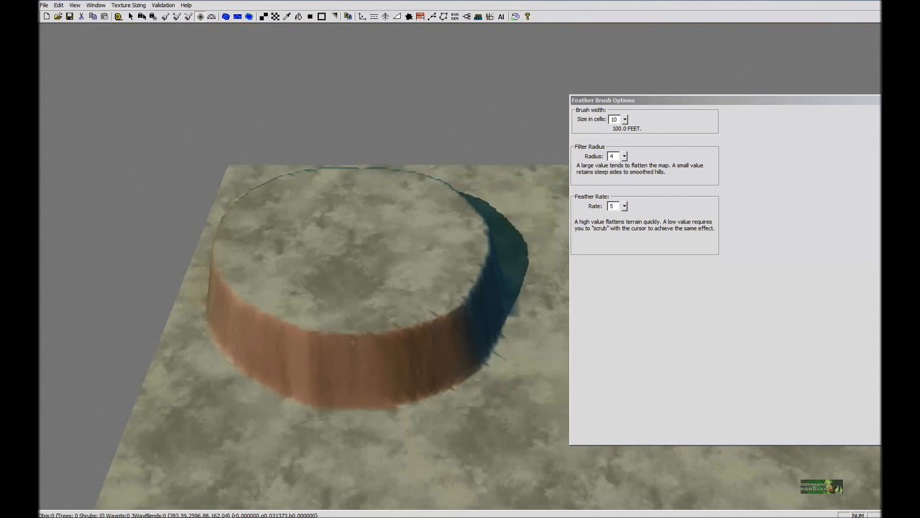
mouse_move(352, 342)
mouse_down()
mouse_move(442, 329)
mouse_move(477, 269)
mouse_move(464, 195)
mouse_up()
mouse_move(380, 158)
mouse_down()
mouse_move(254, 190)
mouse_move(220, 246)
mouse_move(225, 302)
mouse_move(293, 335)
mouse_move(394, 346)
mouse_up()
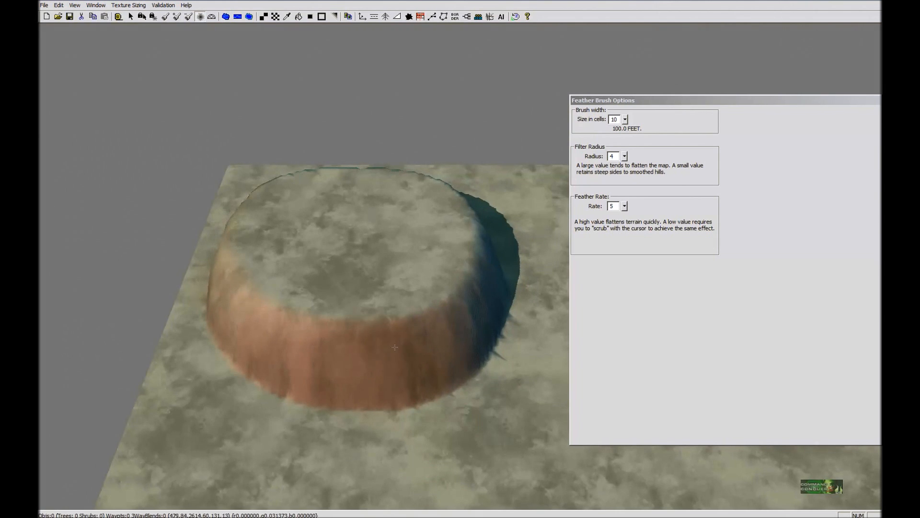
mouse_move(265, 280)
mouse_down()
mouse_move(221, 320)
mouse_move(206, 352)
mouse_up()
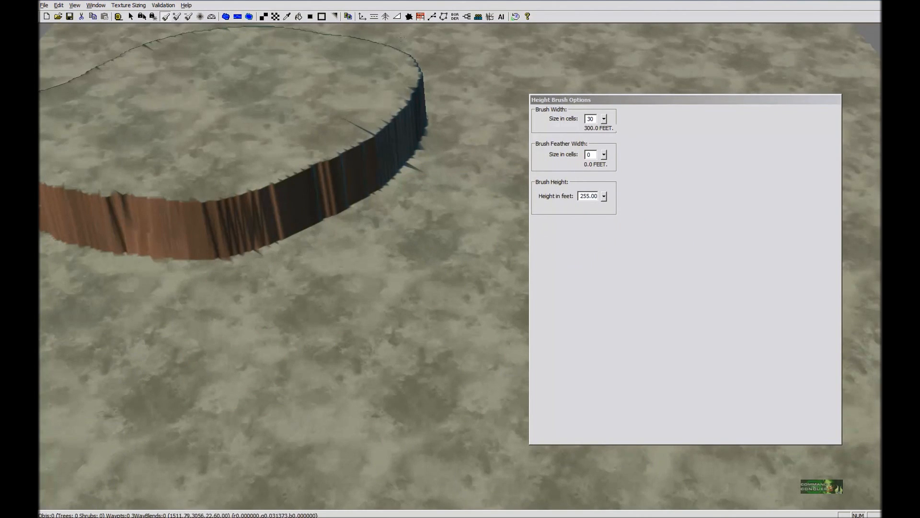
Place a ramp with a width of 100 from the ground up to the plateau's top.
click(398, 17)
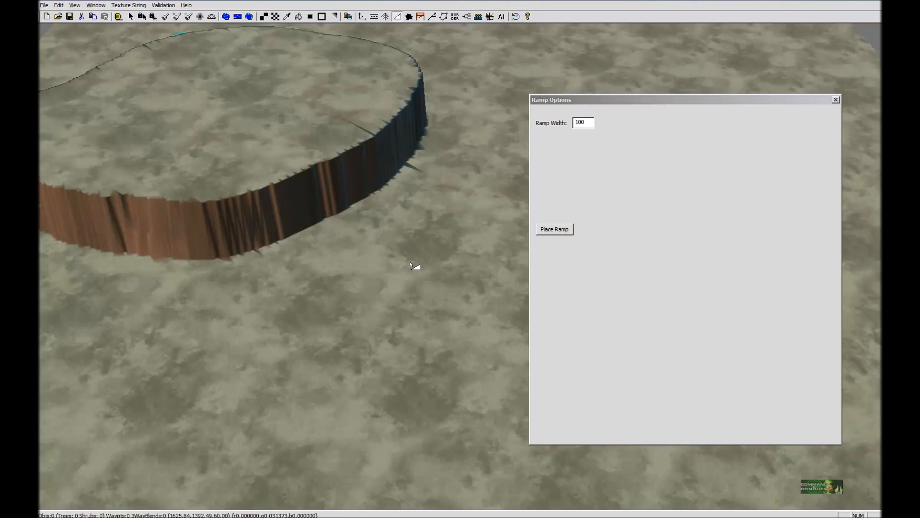
drag(384, 251, 283, 149)
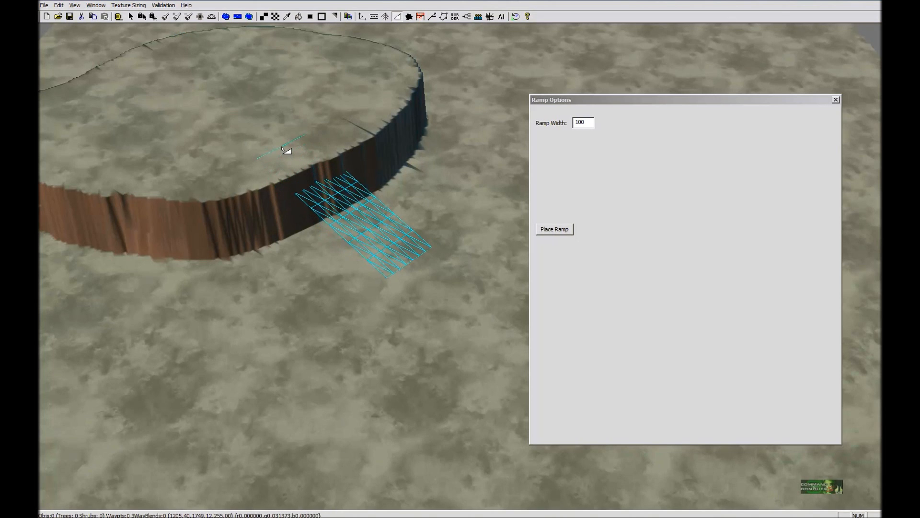
click(554, 229)
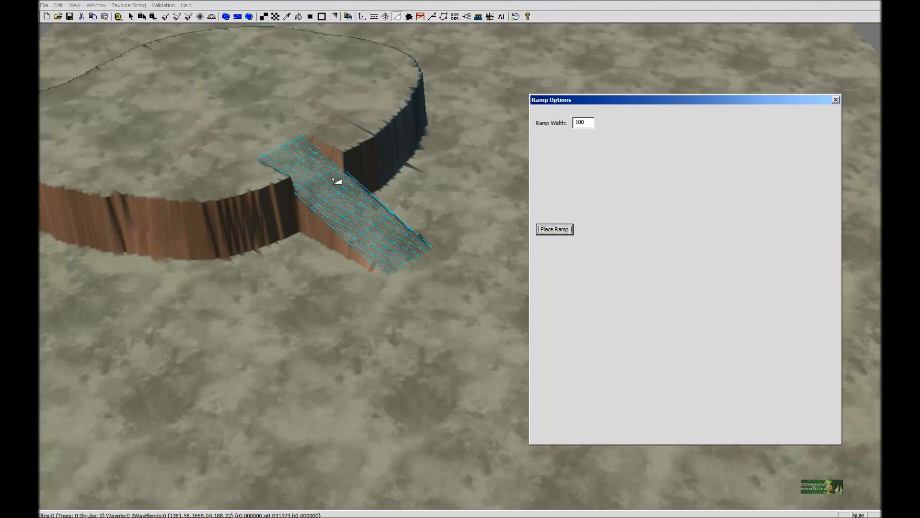
Smooth both sides of the ramp with the feather brush at a width of 10 cells, radius 4 and rate 5.
right_click(320, 284)
mouse_move(389, 219)
middle_down()
mouse_move(421, 186)
mouse_move(473, 185)
mouse_move(388, 206)
mouse_move(476, 206)
mouse_move(400, 224)
middle_up()
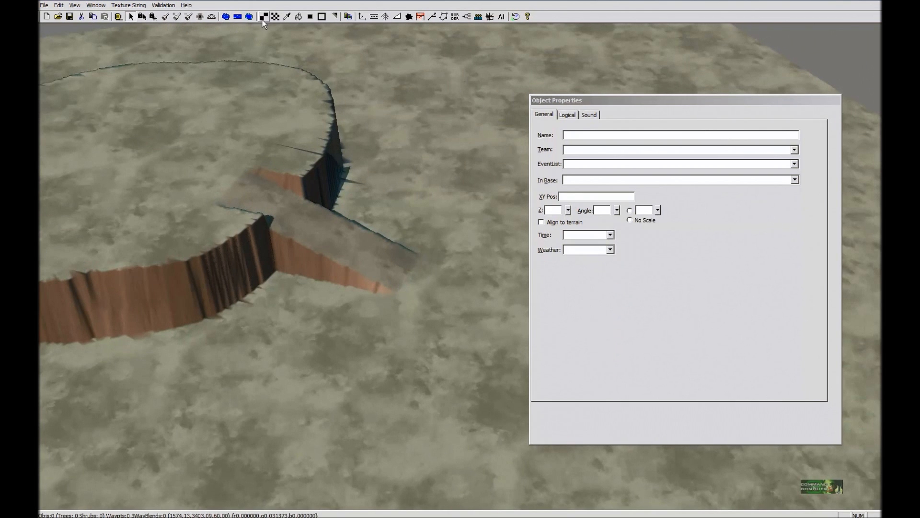
click(201, 17)
drag(378, 286, 283, 242)
mouse_move(282, 241)
middle_down()
mouse_move(359, 307)
mouse_move(346, 323)
middle_up()
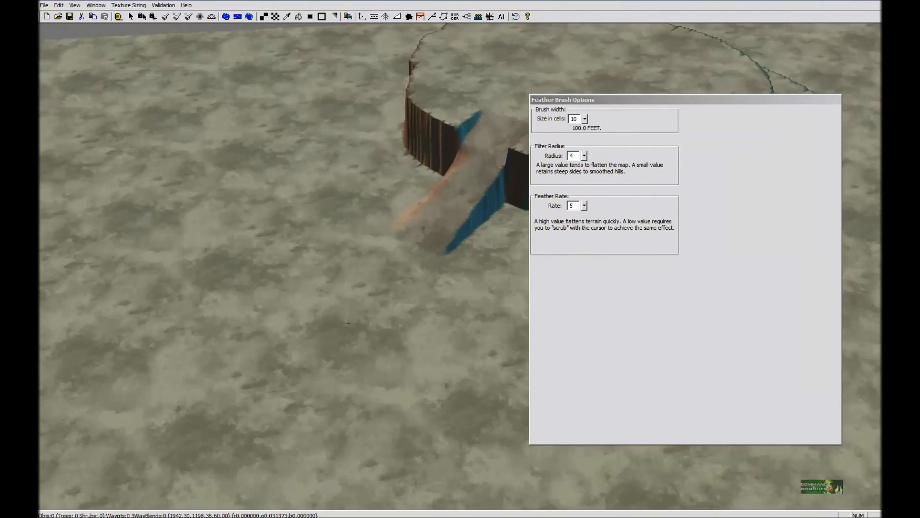
right_drag(346, 323, 258, 355)
mouse_move(408, 201)
mouse_down()
mouse_move(398, 240)
mouse_move(371, 266)
mouse_up()
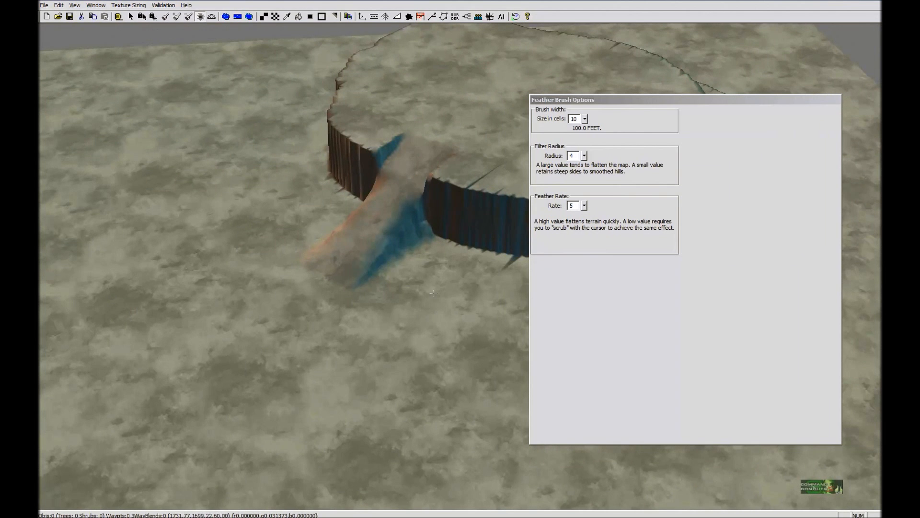
middle_drag(421, 290, 384, 319)
key(ctrl)
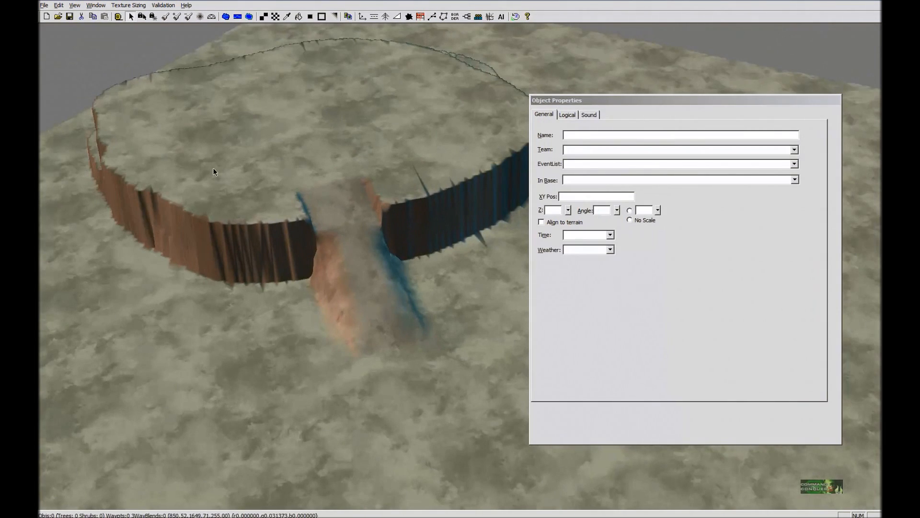
Undo the ramp's feathering and the ramp itself, back to the plain plateau cliff.
click(58, 6)
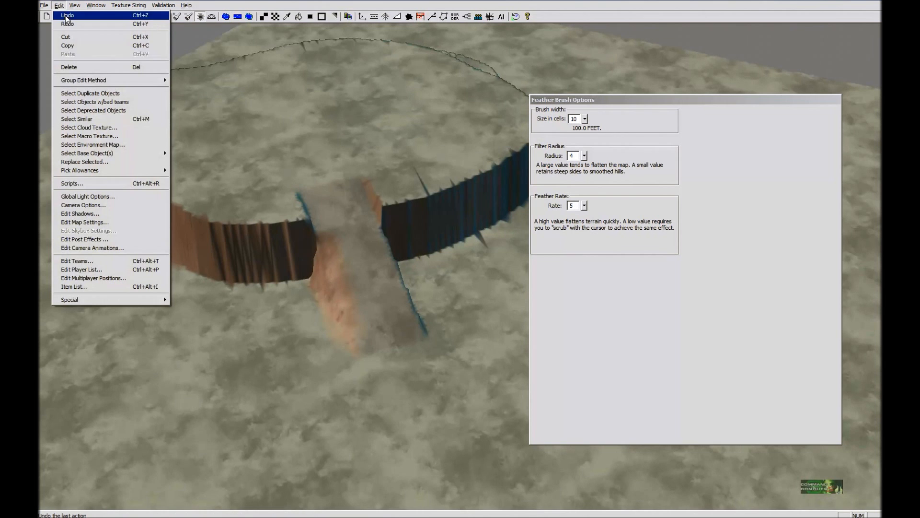
click(68, 18)
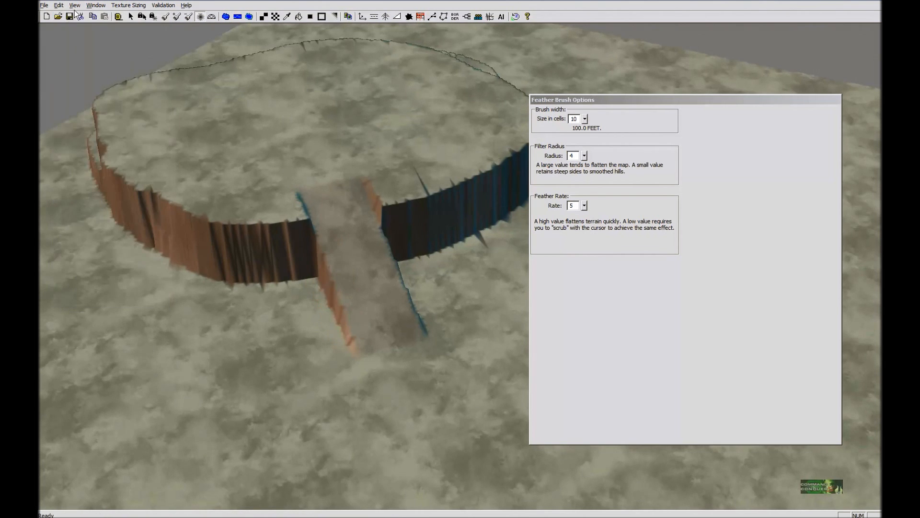
click(59, 5)
click(62, 16)
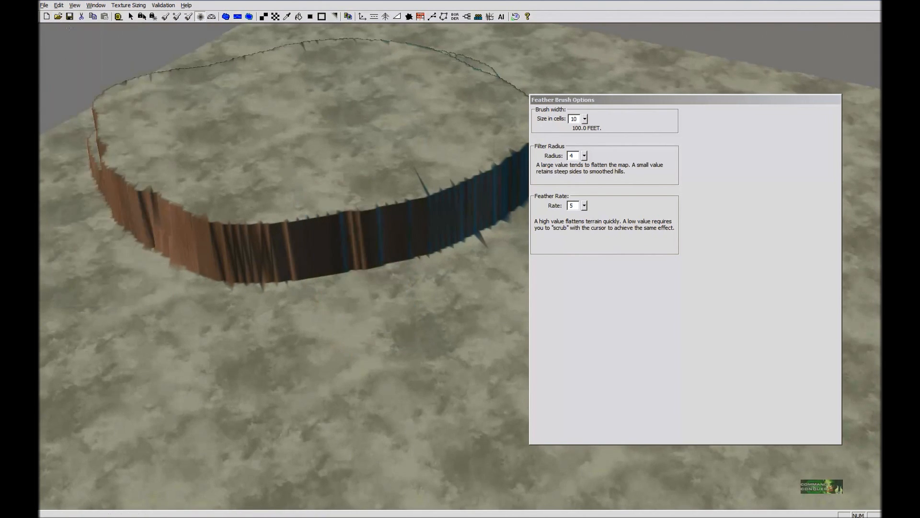
Place a longer diagonal ramp with a width of 100 from the plateau's top down to the ground, and view it without the outline.
double_click(578, 122)
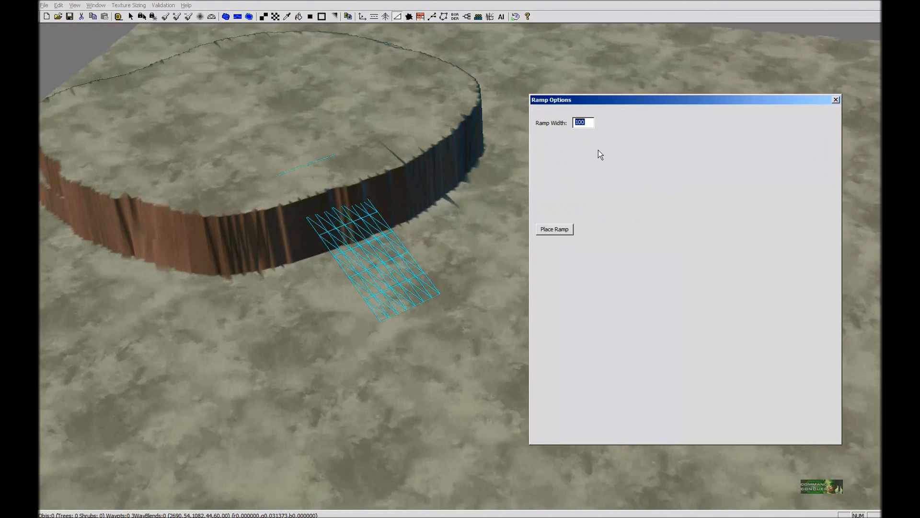
drag(451, 311, 359, 164)
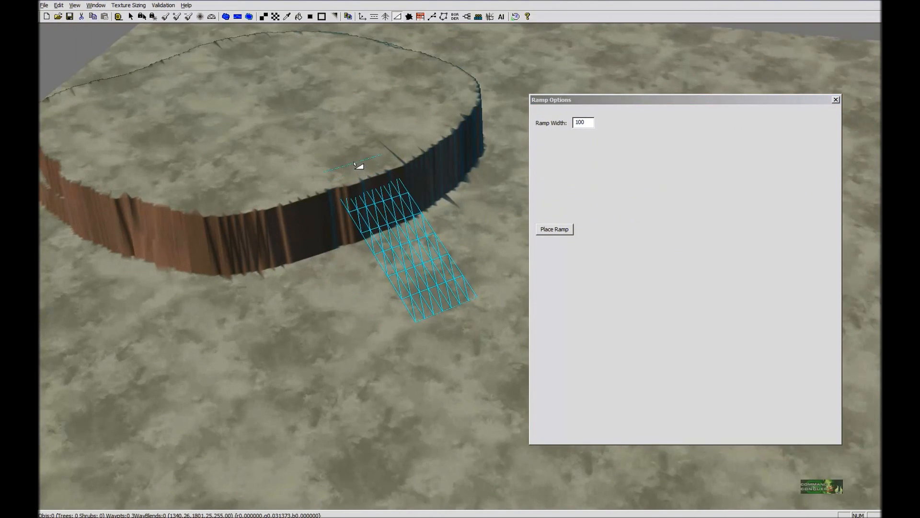
drag(257, 191, 467, 327)
click(556, 230)
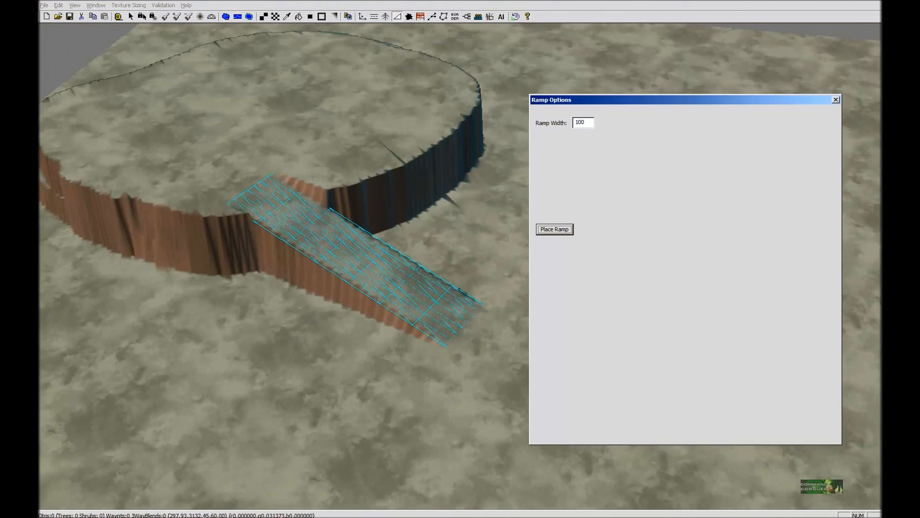
click(130, 17)
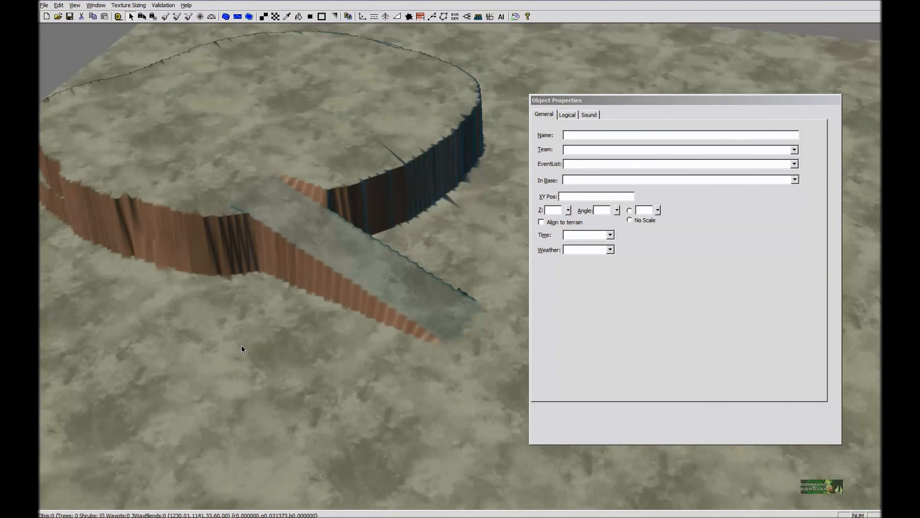
middle_drag(241, 345, 133, 359)
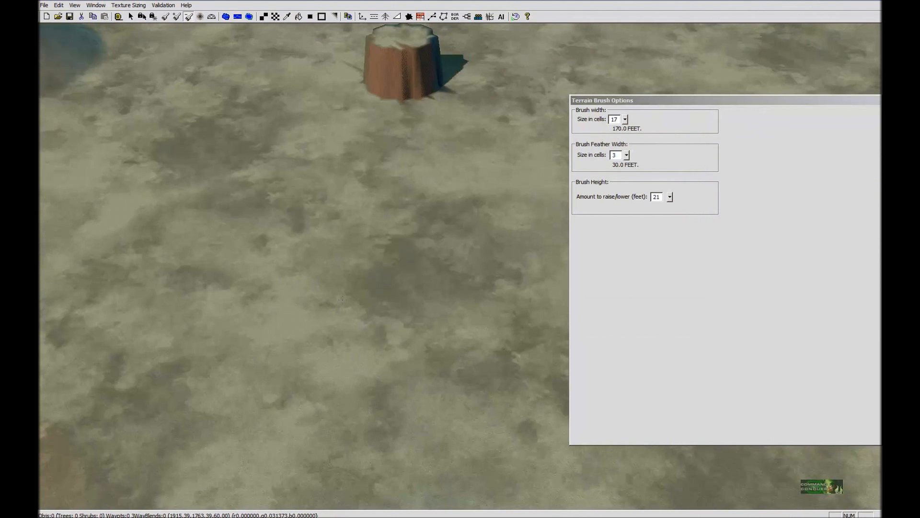
Activate the terrain material brush that paints textures with an adjustable brush width.
right_drag(300, 271, 320, 212)
scroll(435, 197, down, 4)
scroll(320, 211, down, 2)
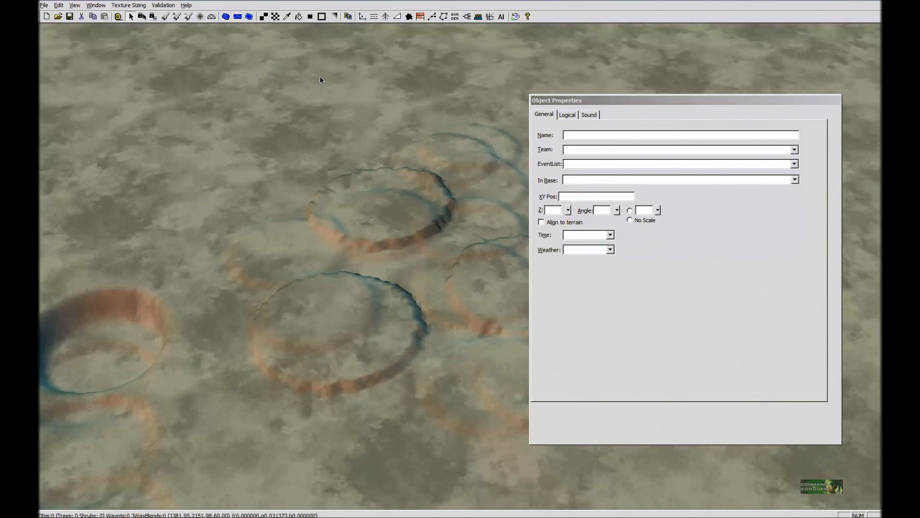
click(262, 19)
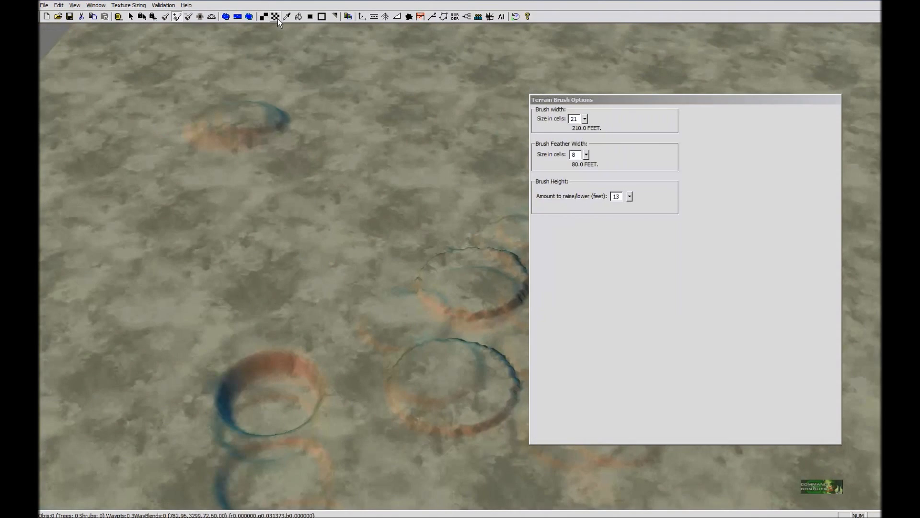
click(276, 17)
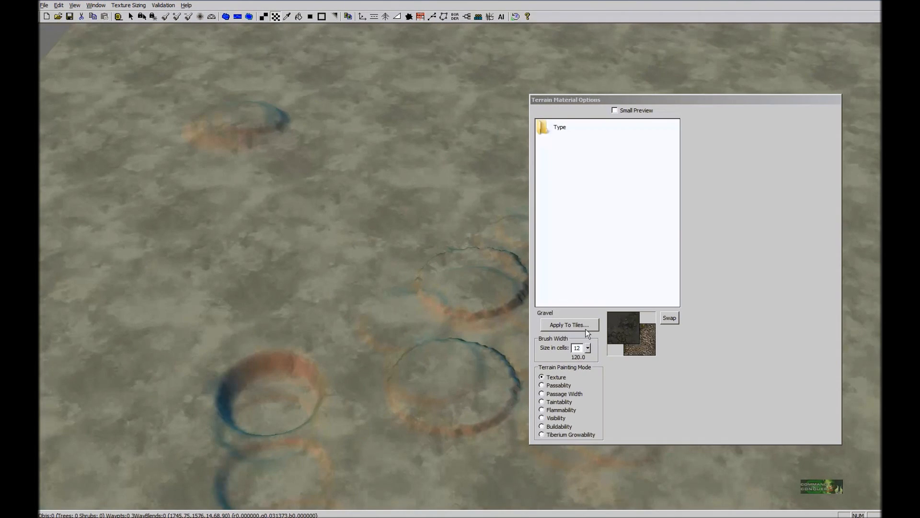
Paint an S-shaped strip of the current dark paving texture across the ground with a brush width of 34 cells.
mouse_move(589, 347)
mouse_down()
mouse_move(588, 324)
mouse_move(590, 339)
mouse_up()
mouse_move(225, 254)
mouse_down()
mouse_move(335, 287)
mouse_move(293, 208)
mouse_move(274, 264)
mouse_move(285, 204)
mouse_up()
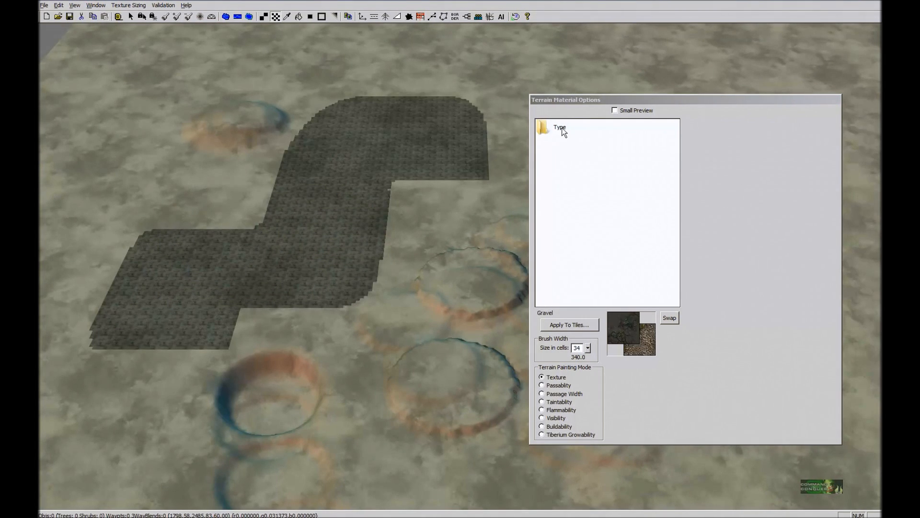
Choose the Tiberium02-256 texture from the Misc materials and paint a patch over the paving with a brush width of 16 cells.
double_click(551, 128)
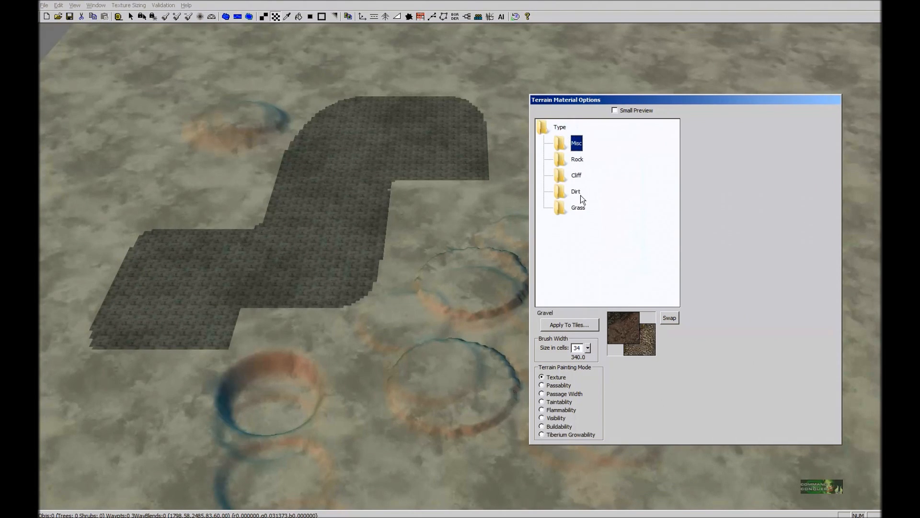
double_click(577, 145)
drag(676, 139, 680, 274)
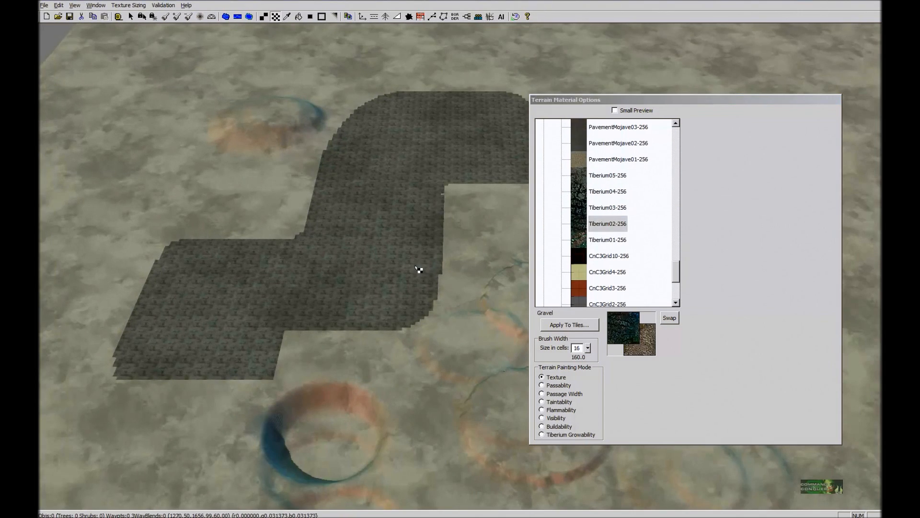
mouse_move(419, 270)
mouse_down()
mouse_move(468, 260)
mouse_move(499, 222)
mouse_move(478, 175)
mouse_move(422, 228)
mouse_move(353, 240)
mouse_move(433, 235)
mouse_move(453, 199)
mouse_up()
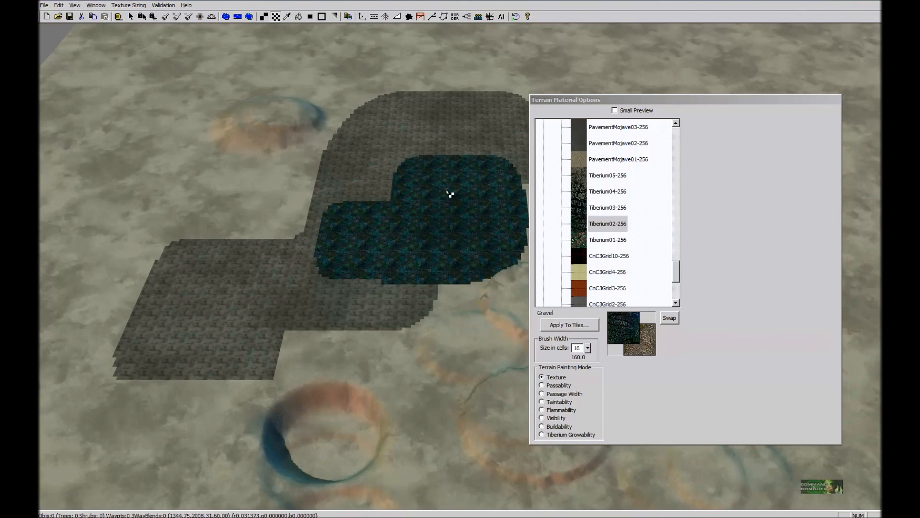
mouse_move(419, 179)
mouse_down()
mouse_move(397, 177)
mouse_move(363, 226)
mouse_up()
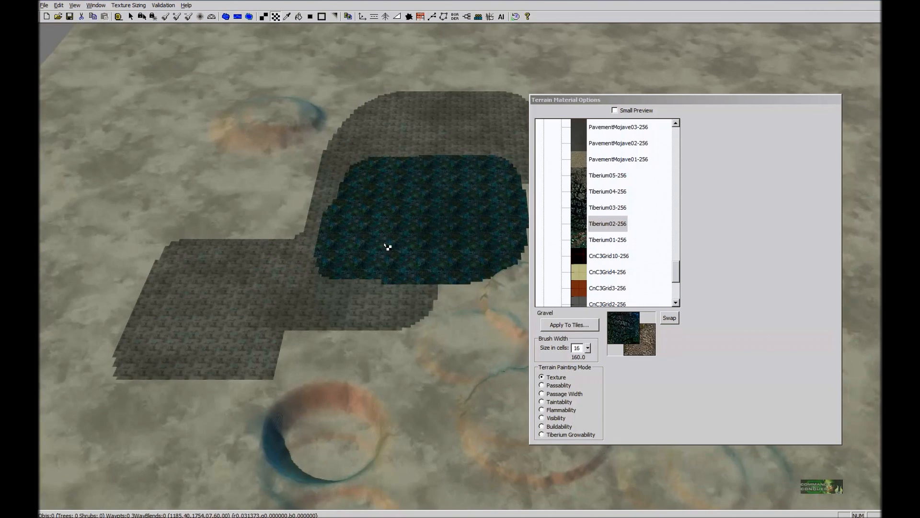
key(Escape)
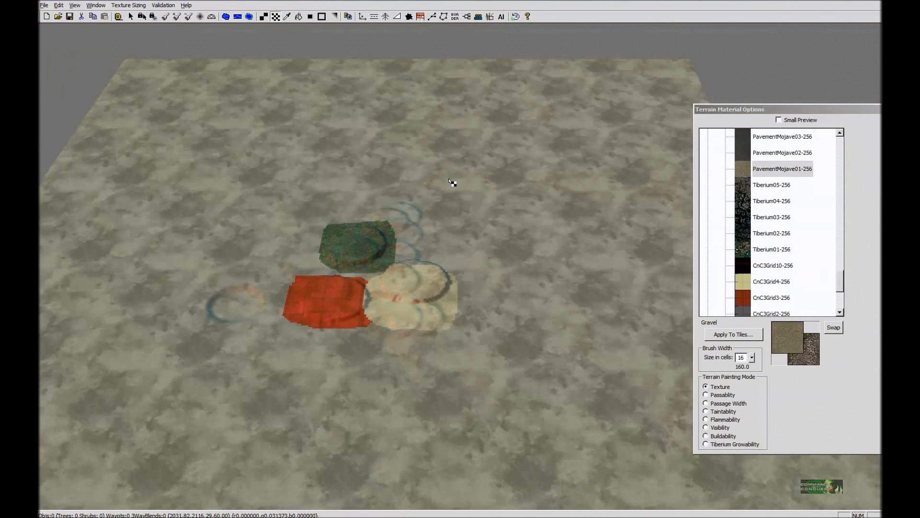
With the Copy Terrain tool, try a drag selection, clear it, and reselect a rectangular area around the green, red and cream patches.
click(348, 16)
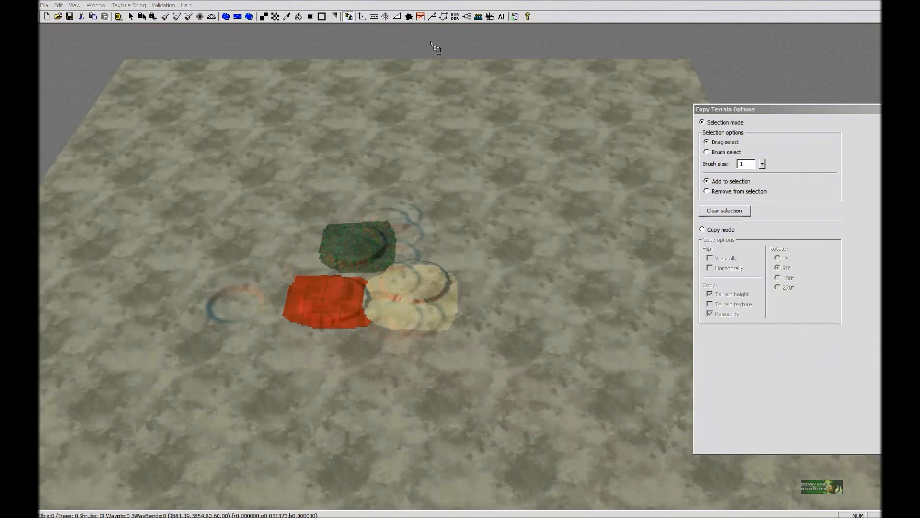
click(721, 123)
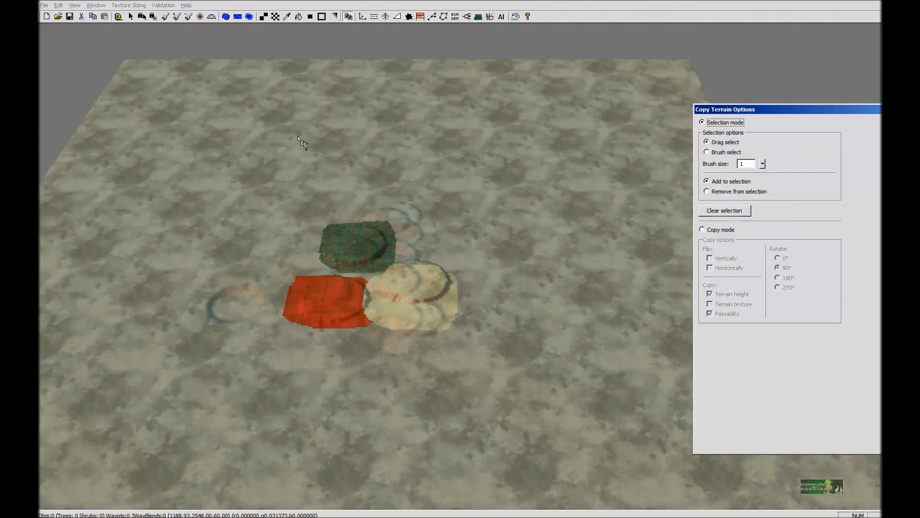
mouse_move(297, 137)
mouse_down()
mouse_move(434, 339)
mouse_move(484, 354)
mouse_up()
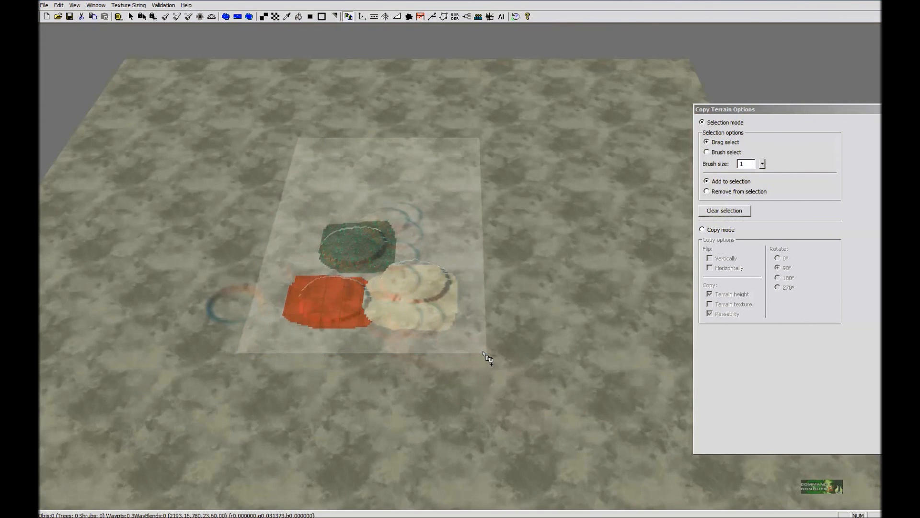
click(732, 214)
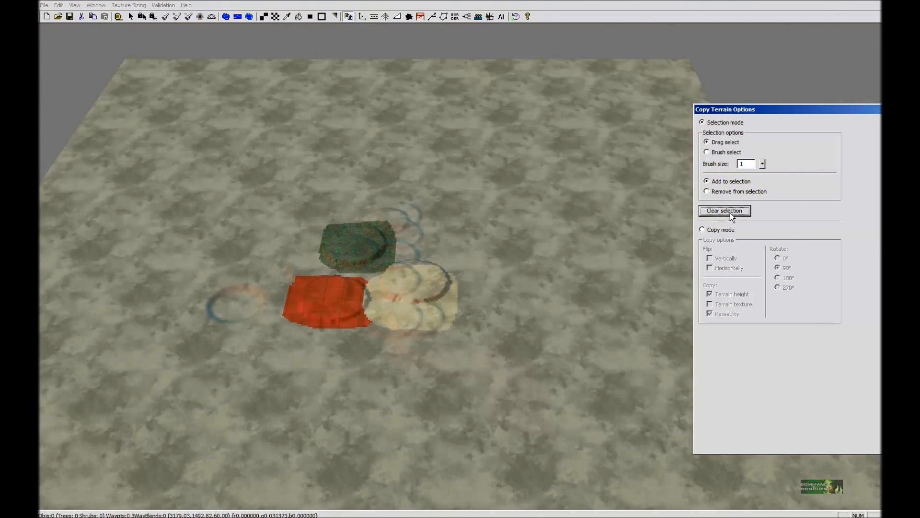
drag(291, 140, 493, 361)
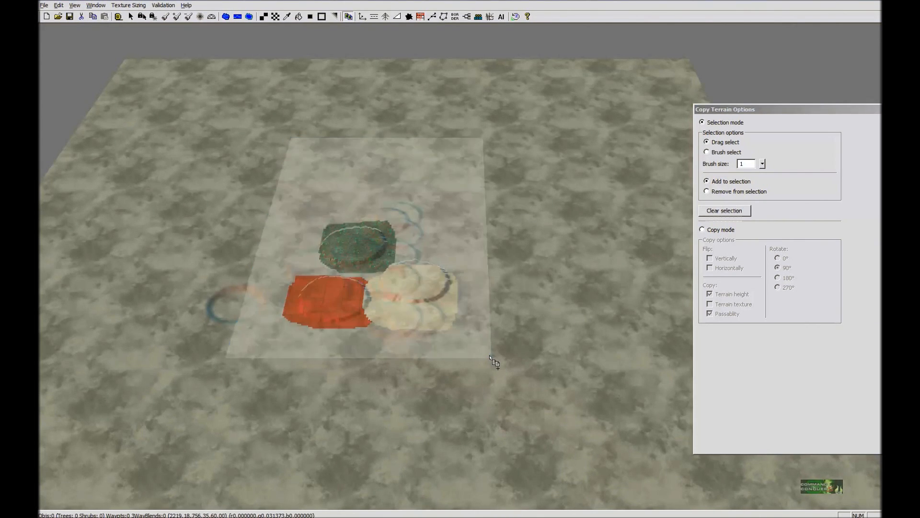
Copy the selected area's terrain height, texture and passability, unflipped and with 0° rotation, onto the ground directly beside the original.
click(720, 228)
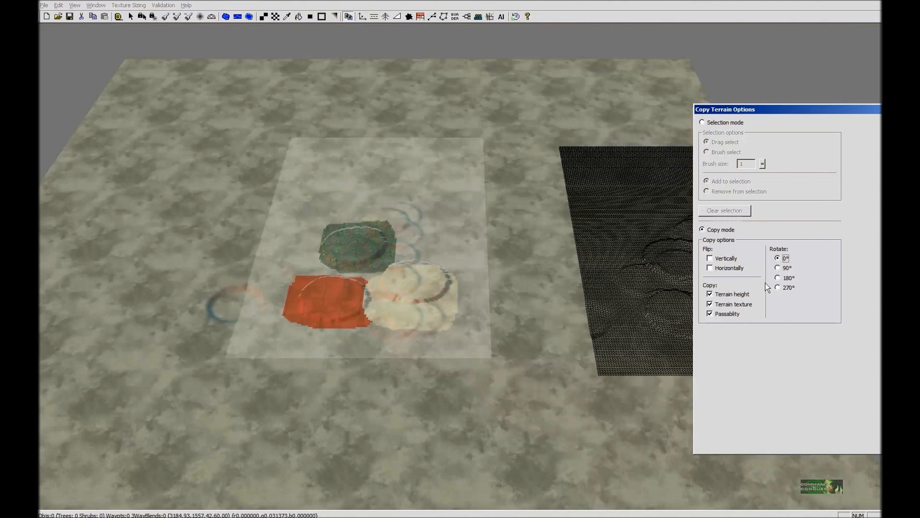
click(710, 258)
click(712, 257)
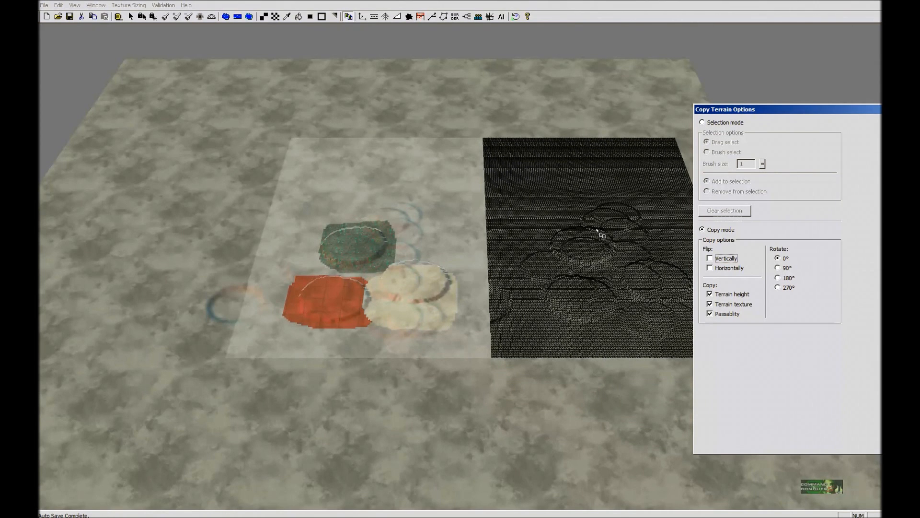
click(597, 230)
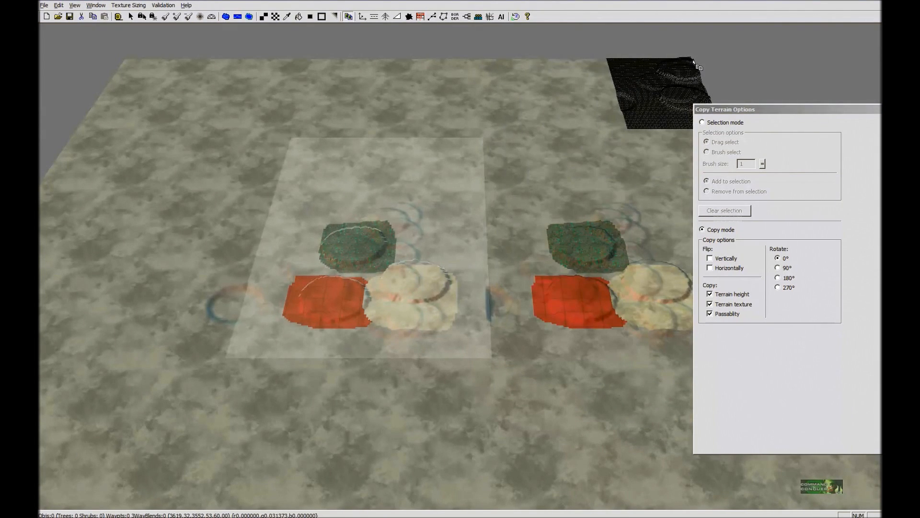